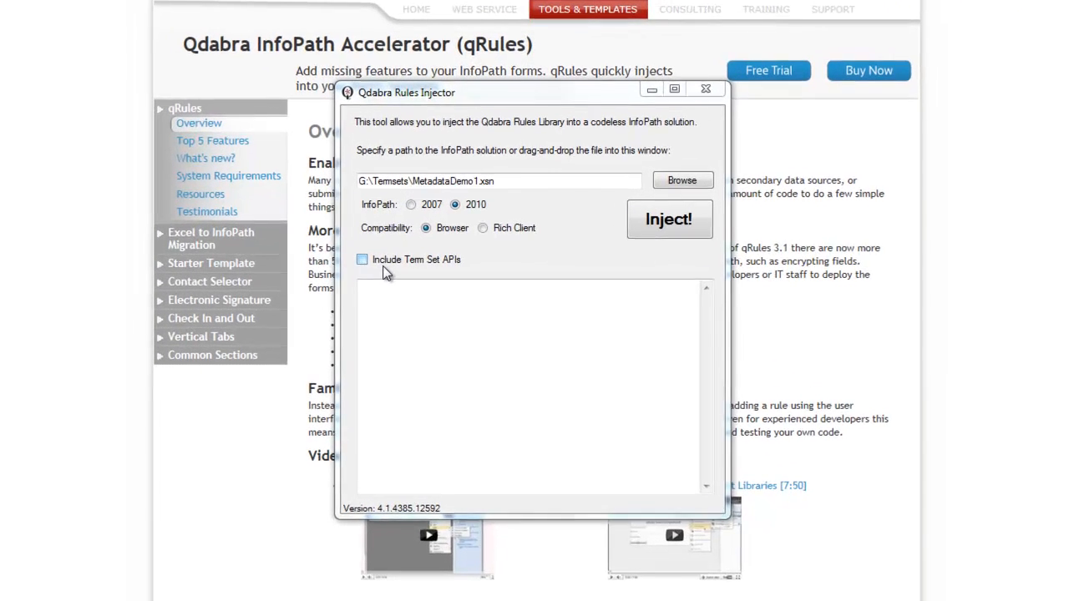
Step: Inject the qRules library into MetadataDemo1.xsn with the Term Set APIs included
left_click(418, 259)
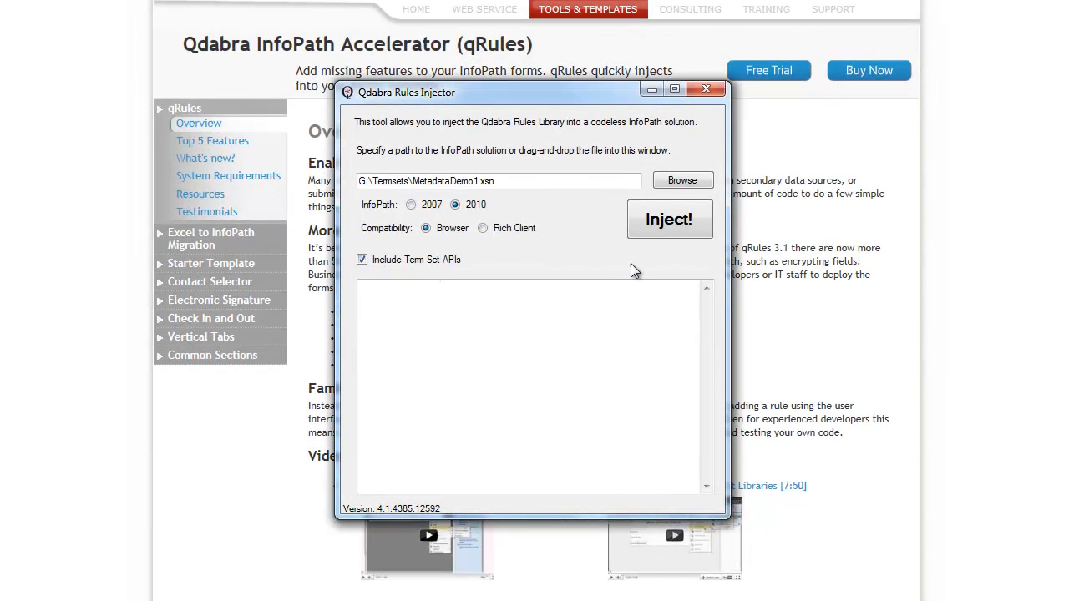
left_click(707, 228)
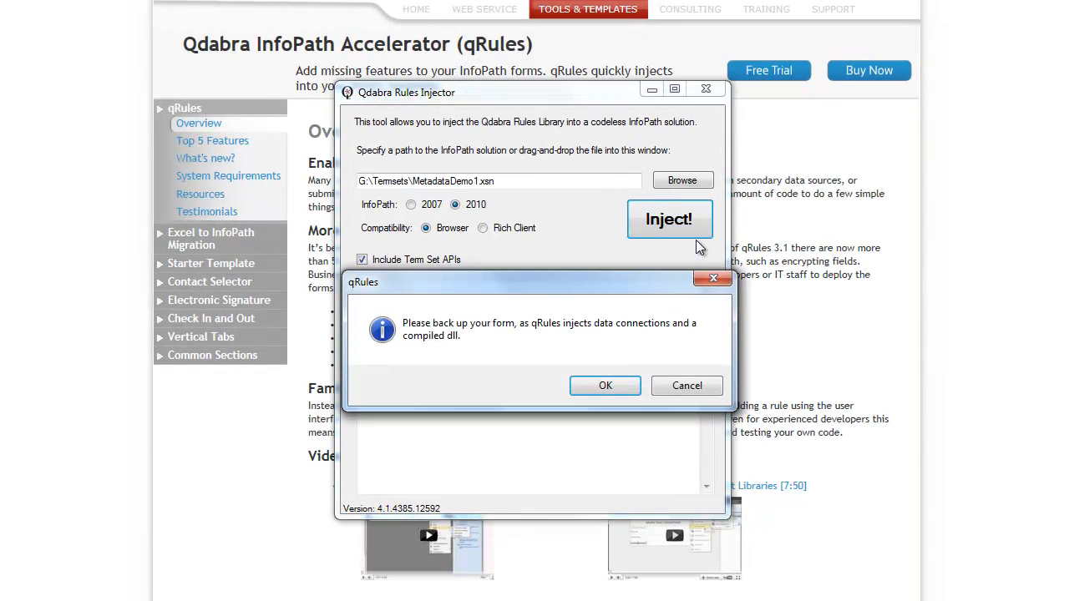
left_click(609, 390)
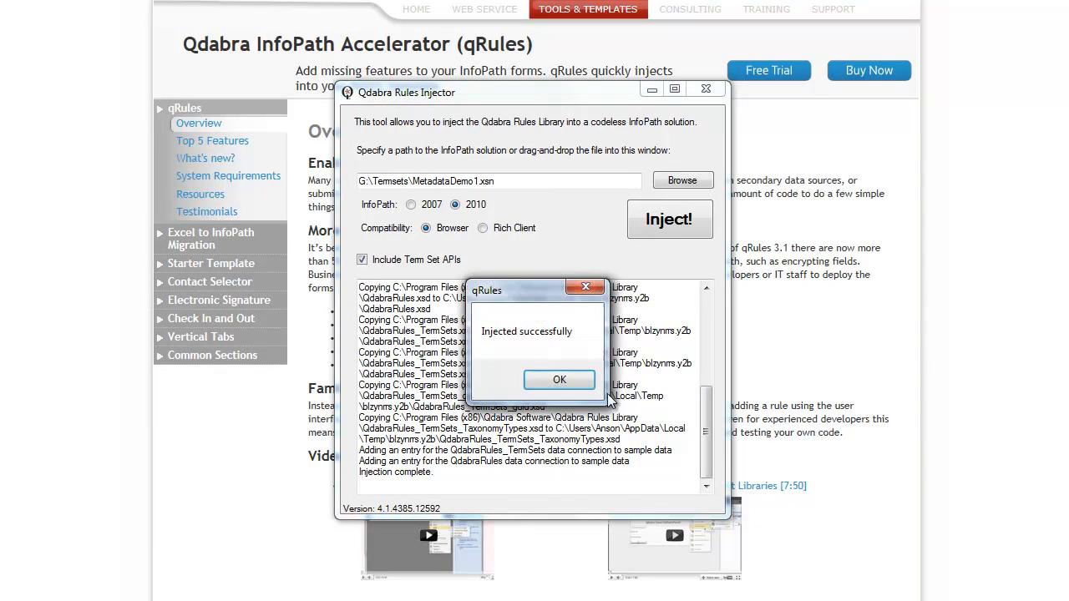
left_click(560, 381)
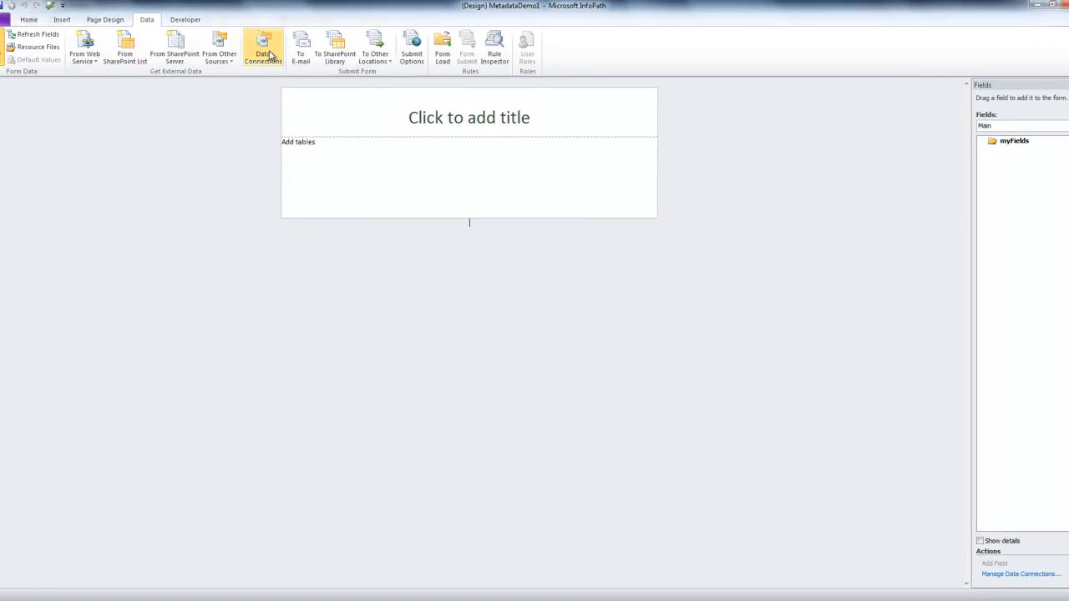
left_click(264, 52)
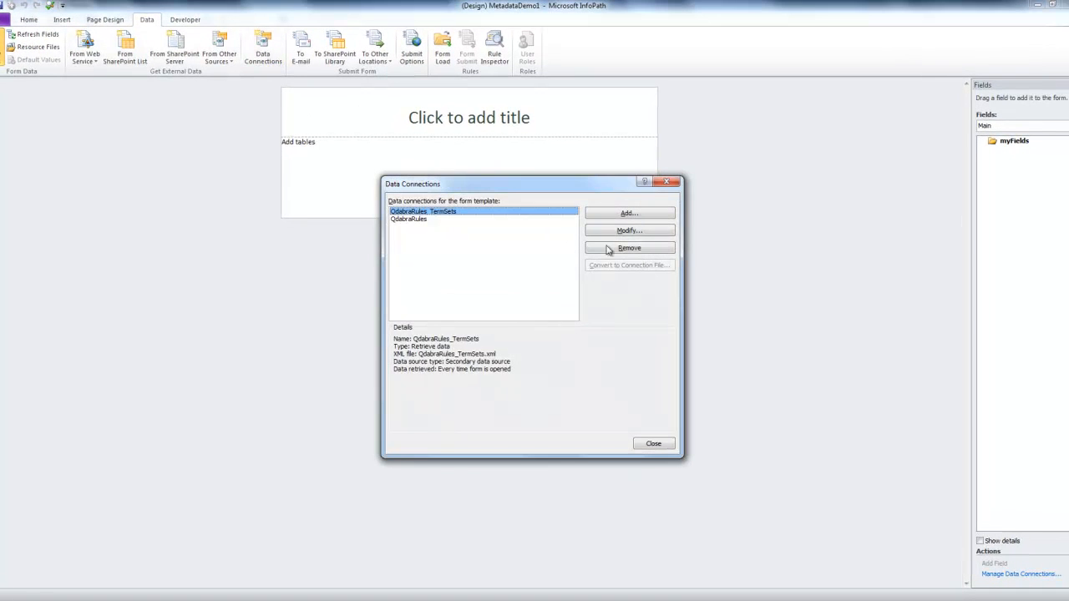
left_click(636, 214)
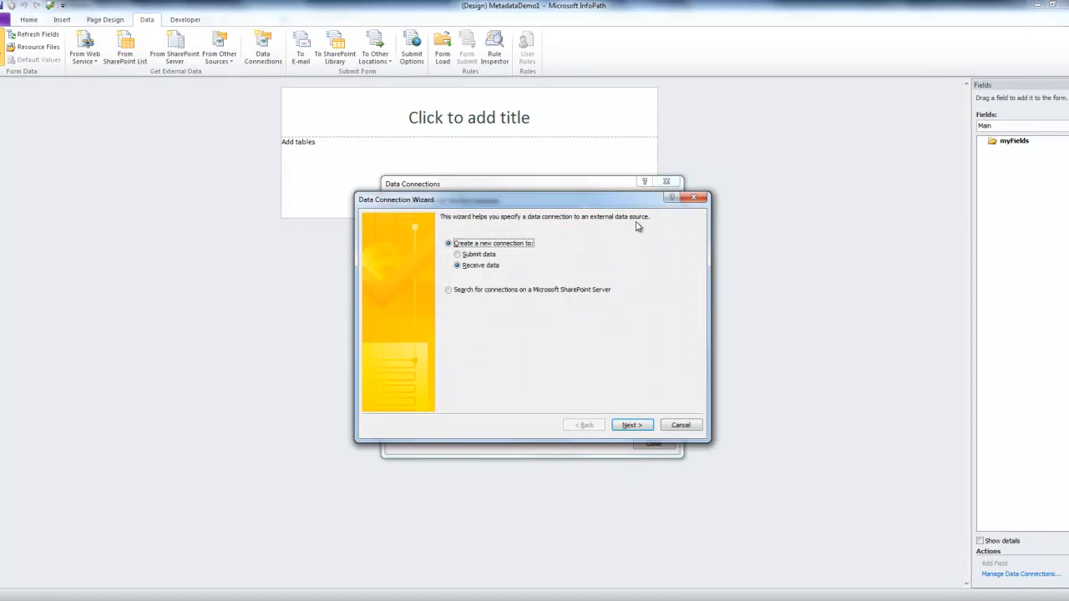
left_click(630, 425)
left_click(631, 425)
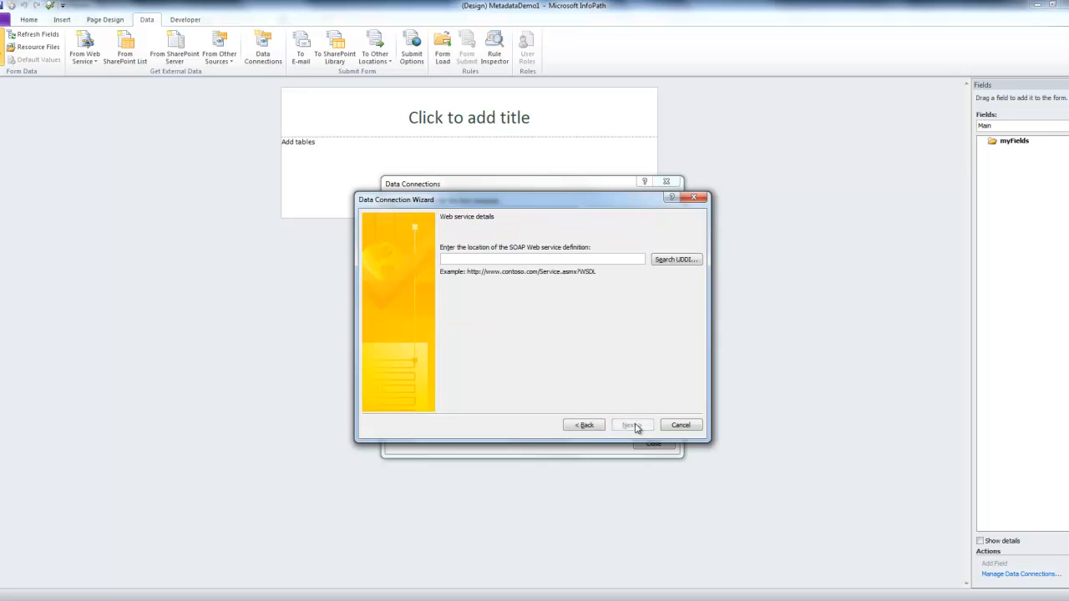
type("https://demo1.formsboard.com/_vti_bin/TaxonomyClientService.asmx")
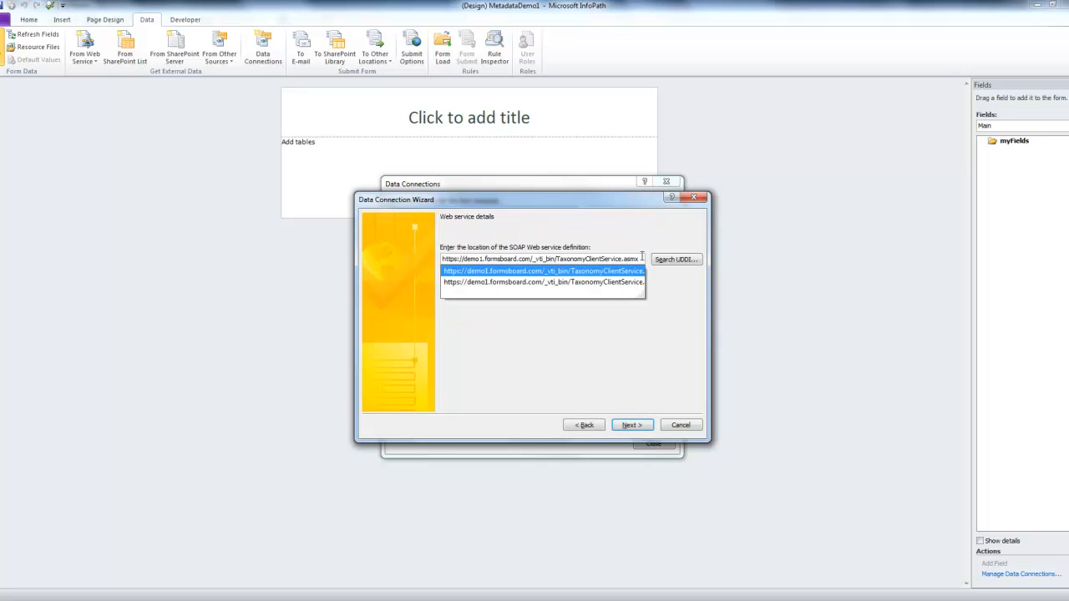
left_click(634, 425)
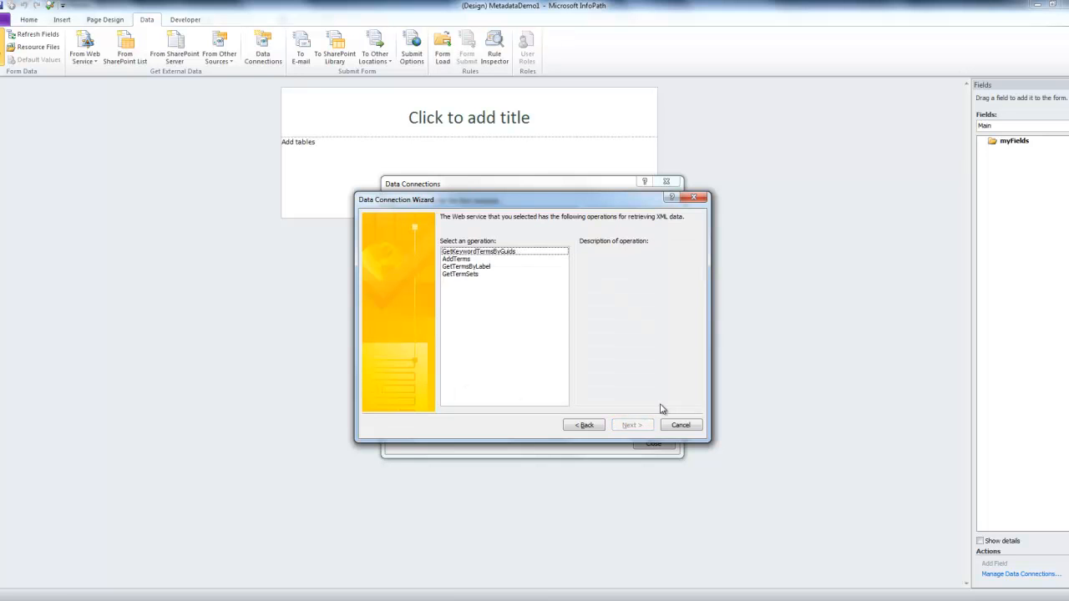
left_click(511, 268)
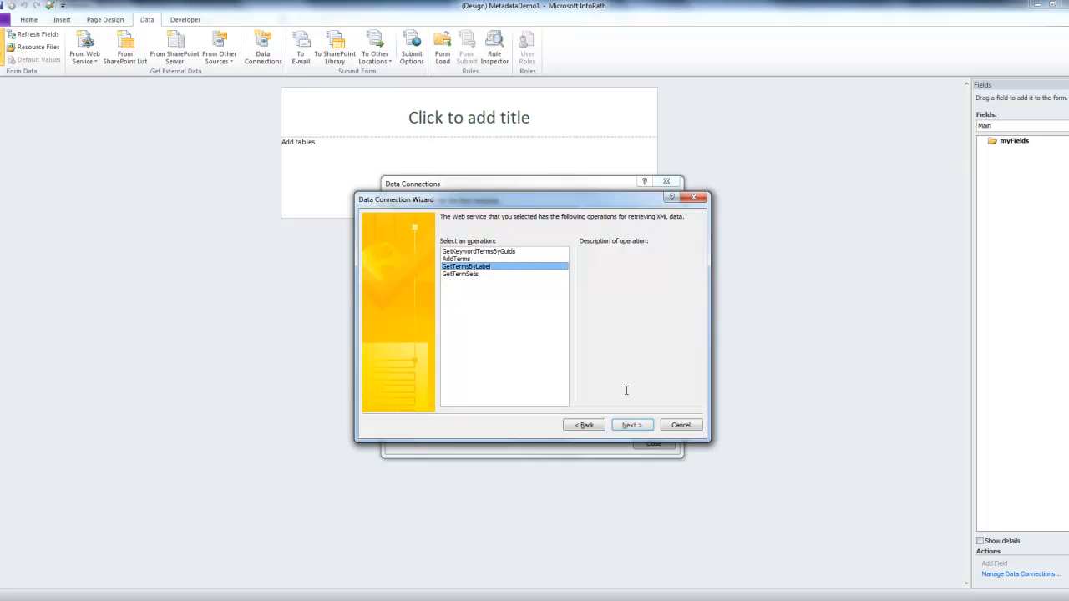
left_click(632, 426)
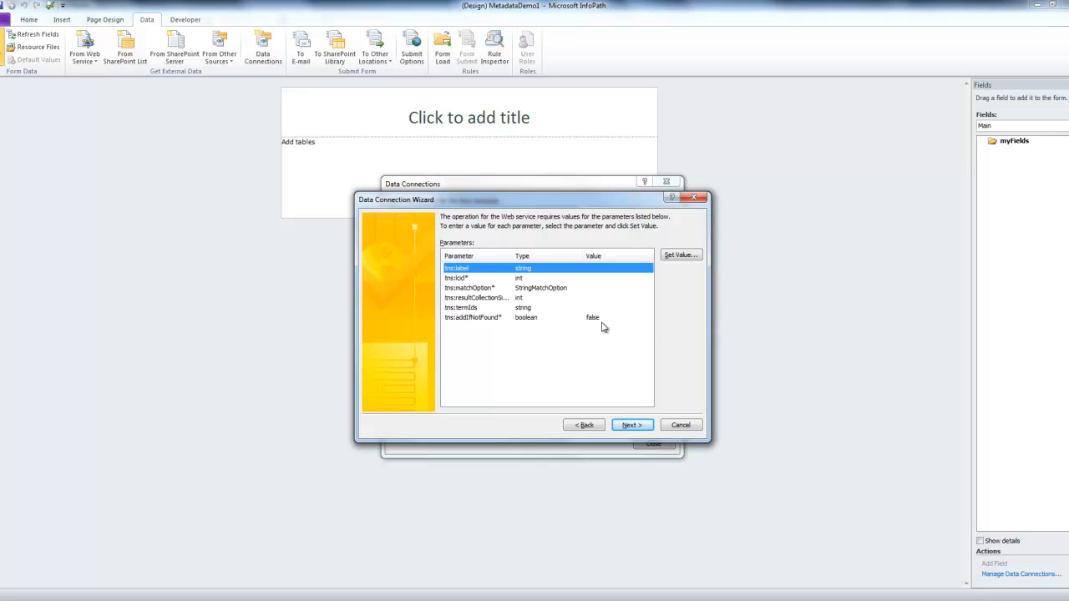
Step: Set the sample value of the web service's lcid parameter to 1033
left_click(455, 280)
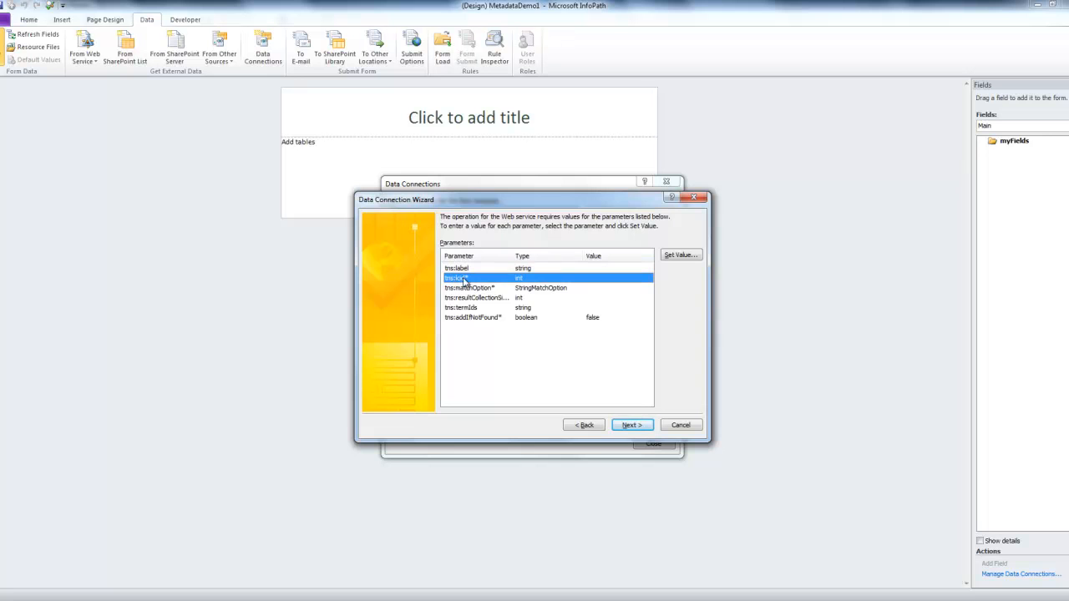
left_click(679, 257)
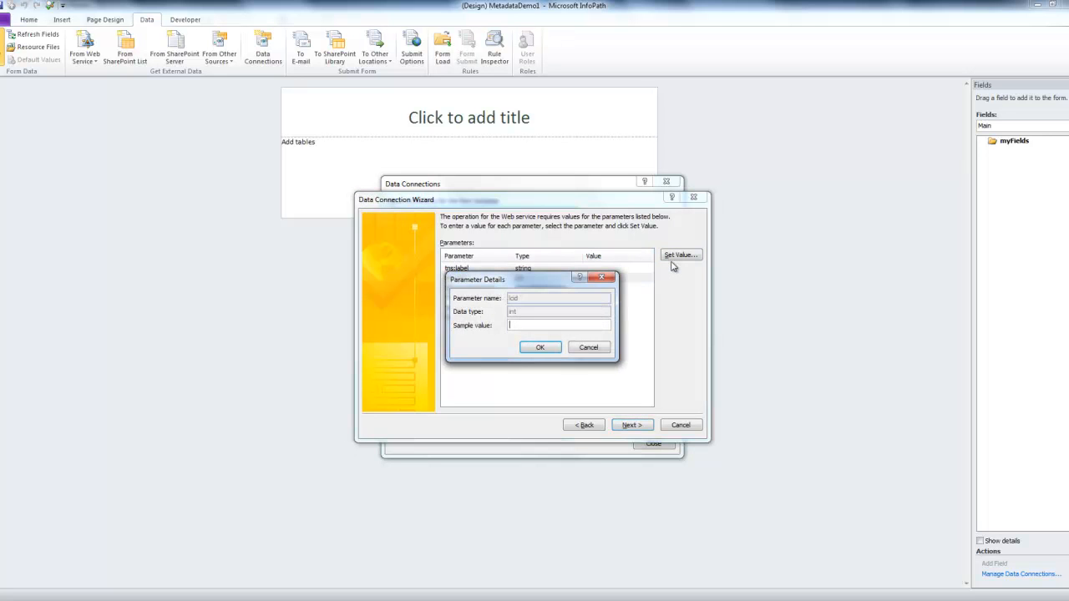
type("1033")
key("Return")
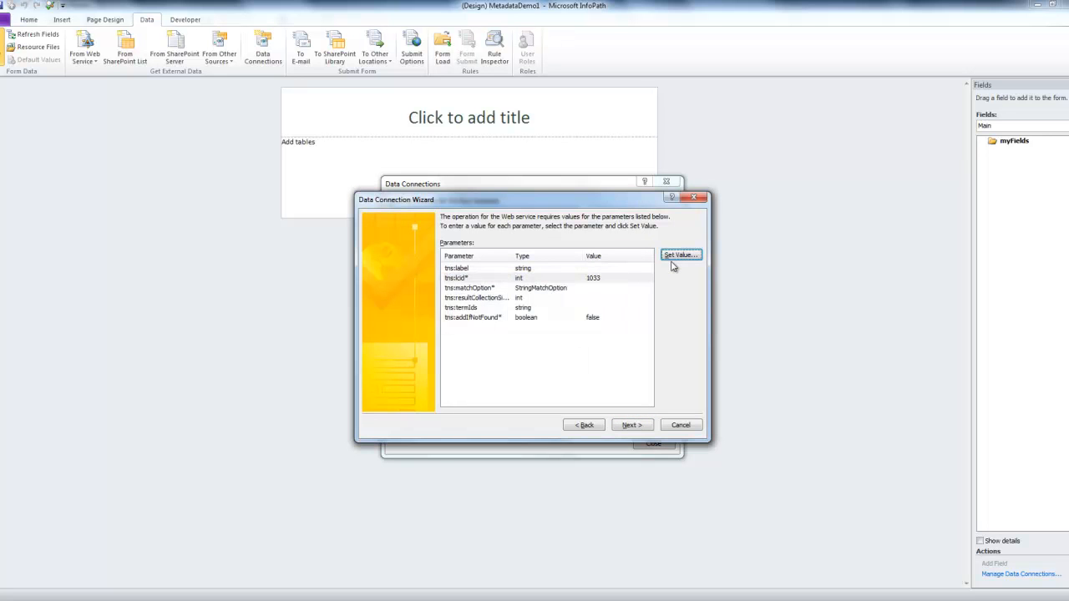
Step: Set the sample value of the matchOption parameter to StartsWith
left_click(468, 289)
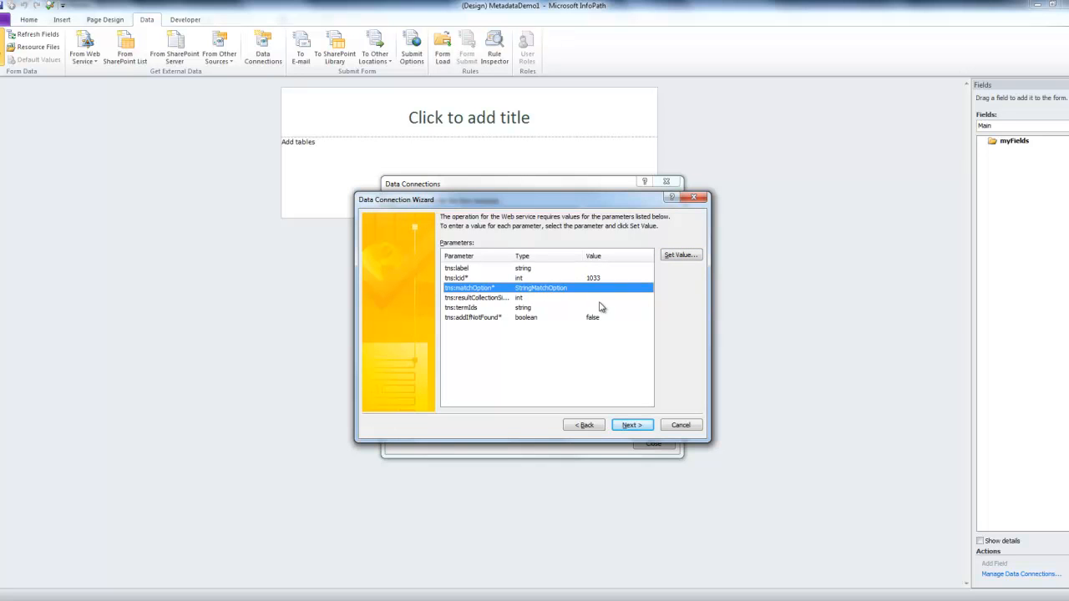
left_click(681, 254)
left_click(605, 325)
left_click(580, 344)
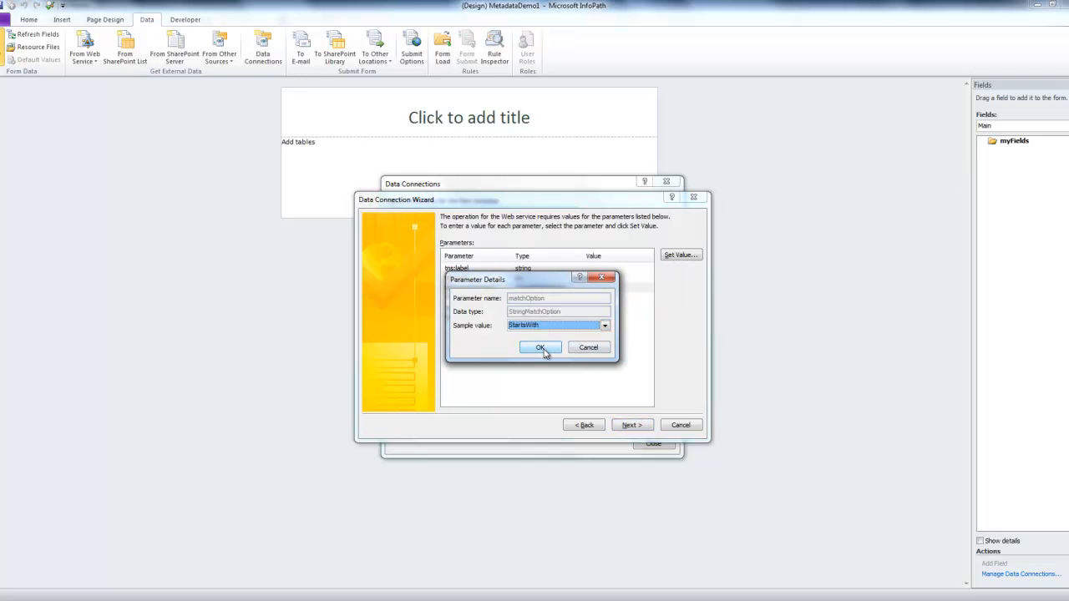
left_click(544, 353)
Step: Set the sample value of the resultCollectionSize parameter to 100
left_click(508, 298)
double_click(512, 252)
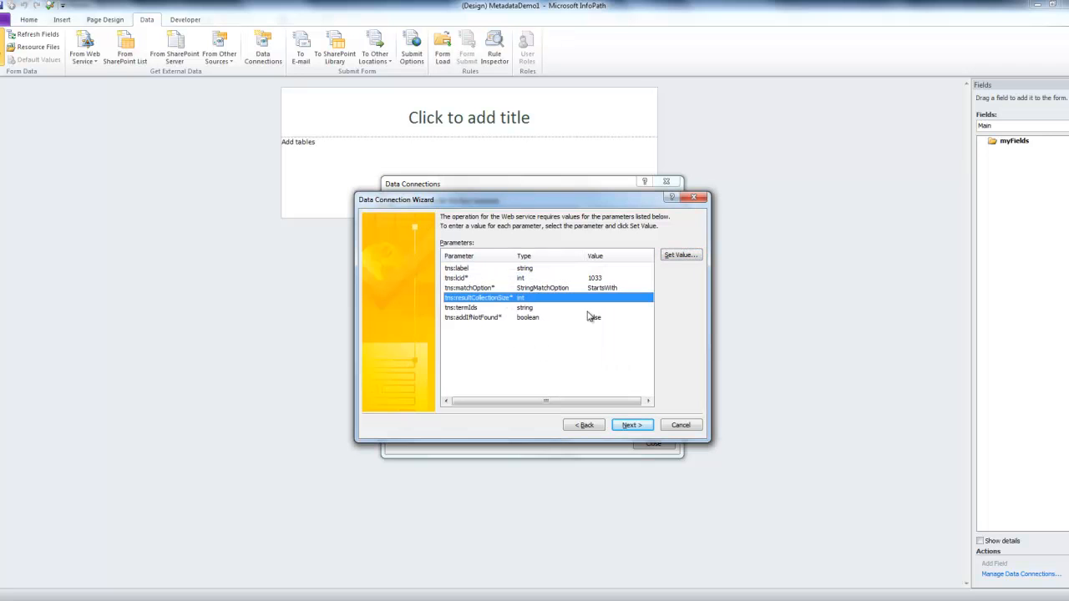
left_click(678, 257)
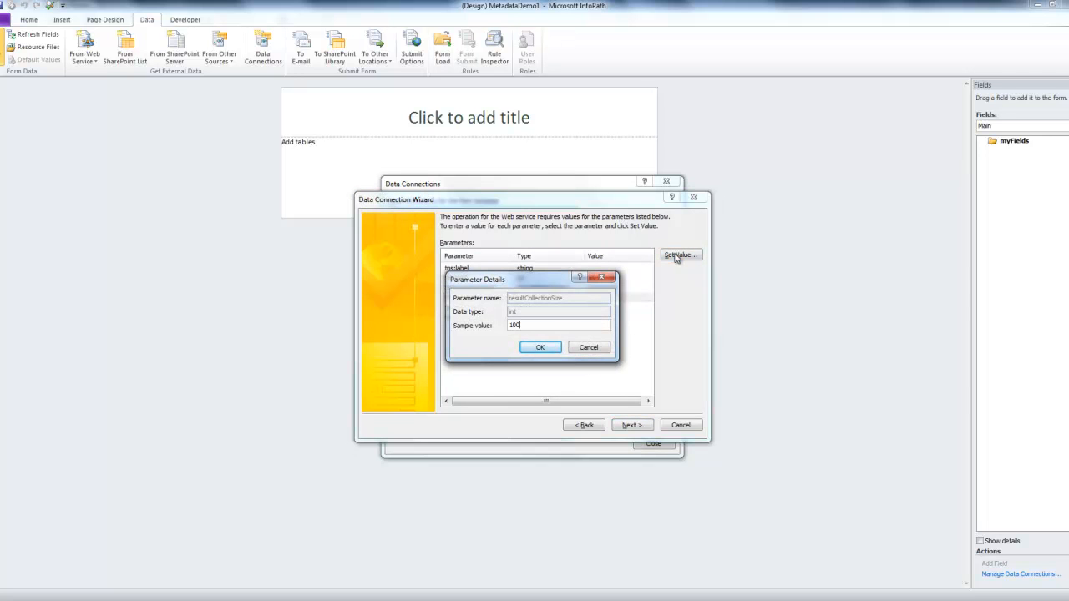
key("Return")
Step: Copy the termIds XML string from Notepad and paste it as the sample value of the termIds parameter
left_click(489, 309)
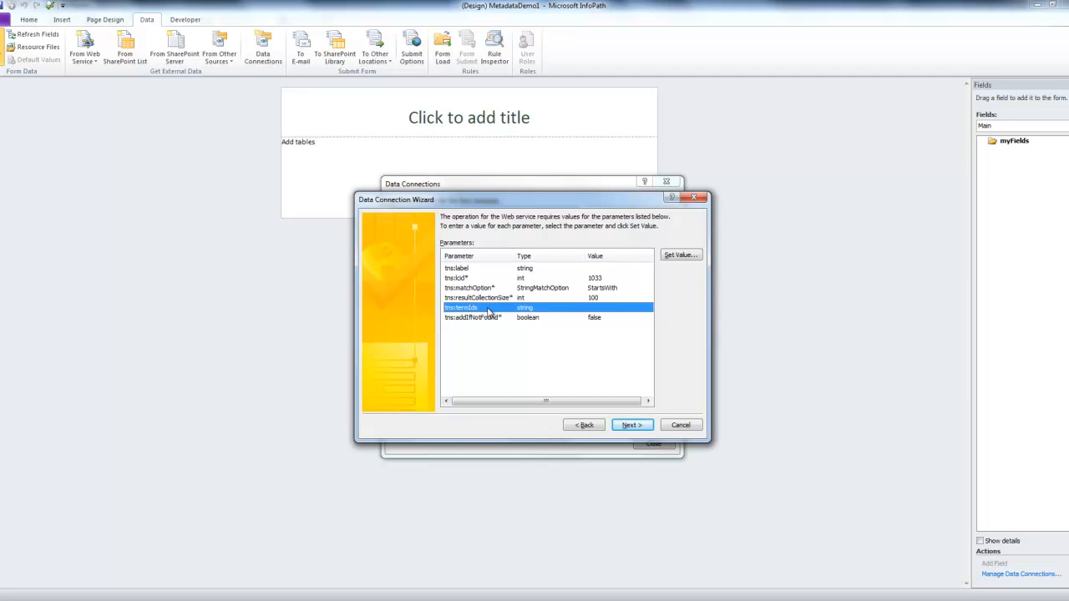
left_click(524, 593)
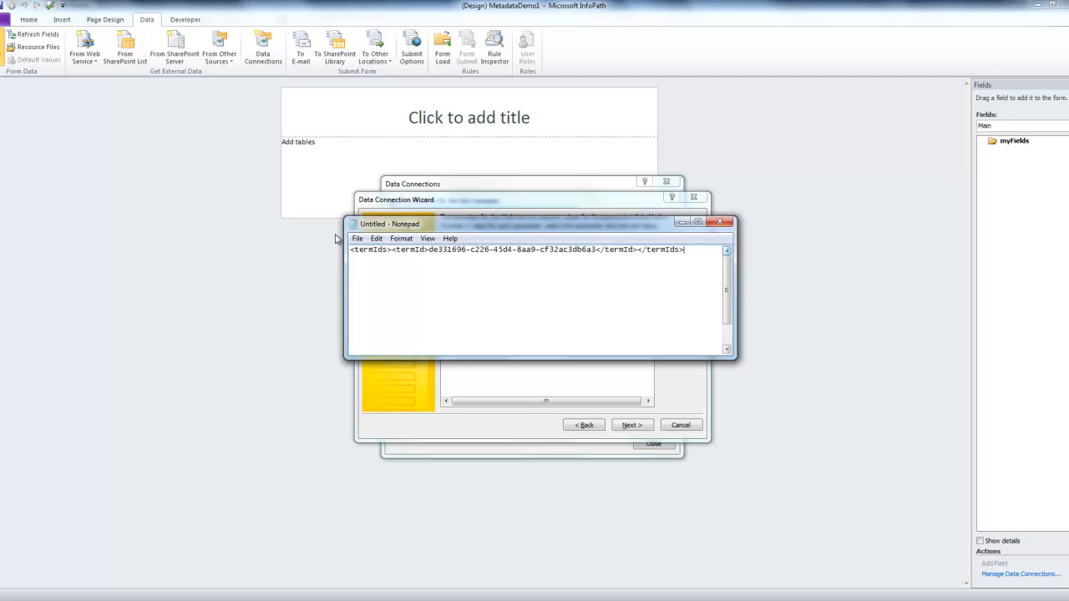
left_click_drag(710, 253, 269, 225)
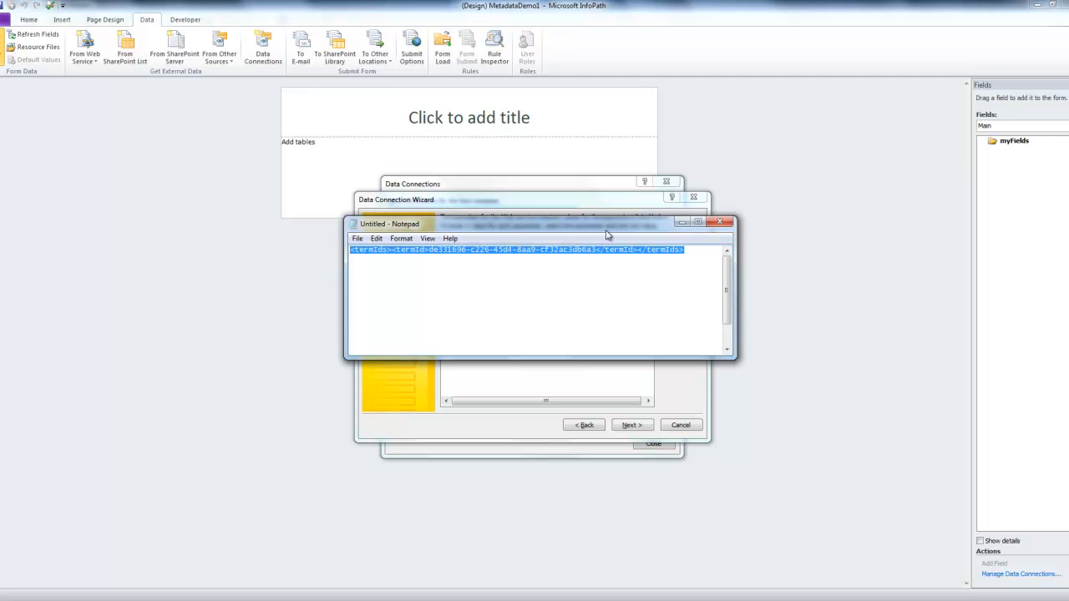
left_click(682, 222)
left_click(681, 254)
key("ctrl+v")
left_click(540, 347)
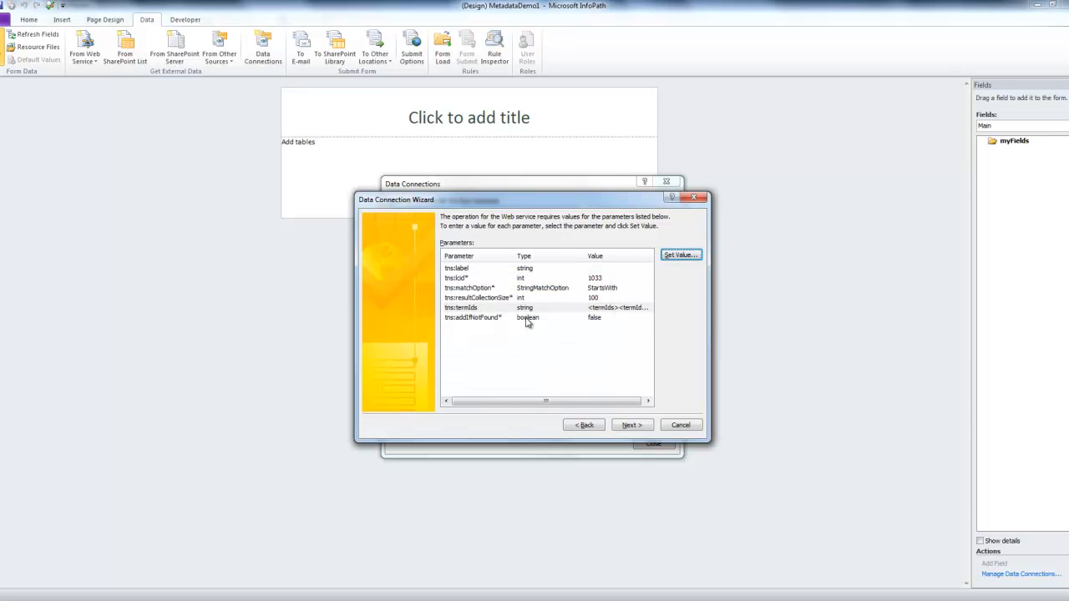
Step: Finish the GetTermsByLabel connection with addIfNotFound left at false and automatic retrieval on form open, closing the connections list
left_click(528, 319)
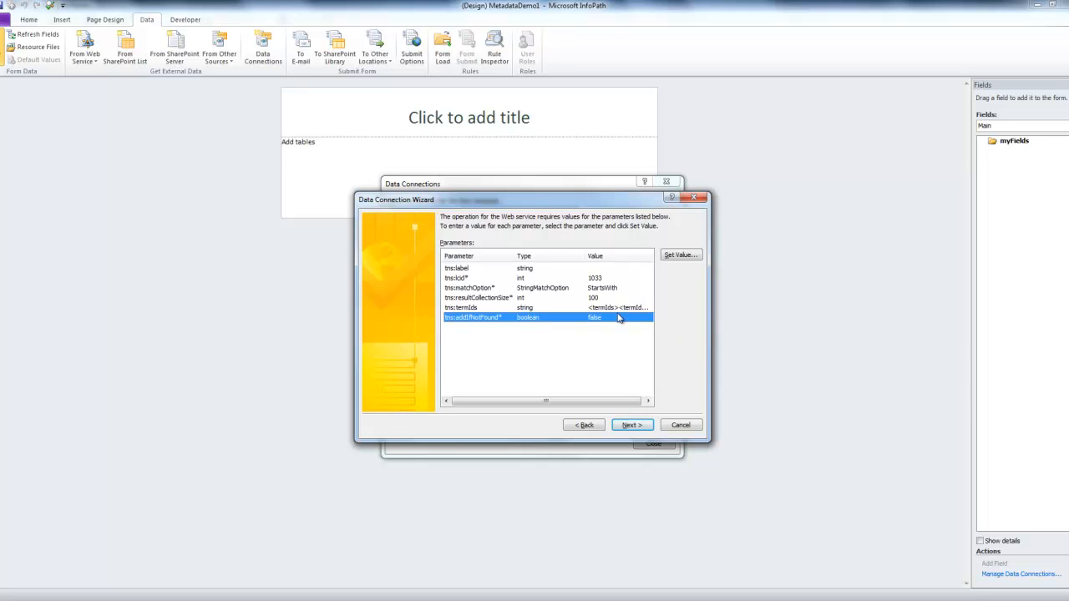
left_click(651, 431)
left_click(647, 430)
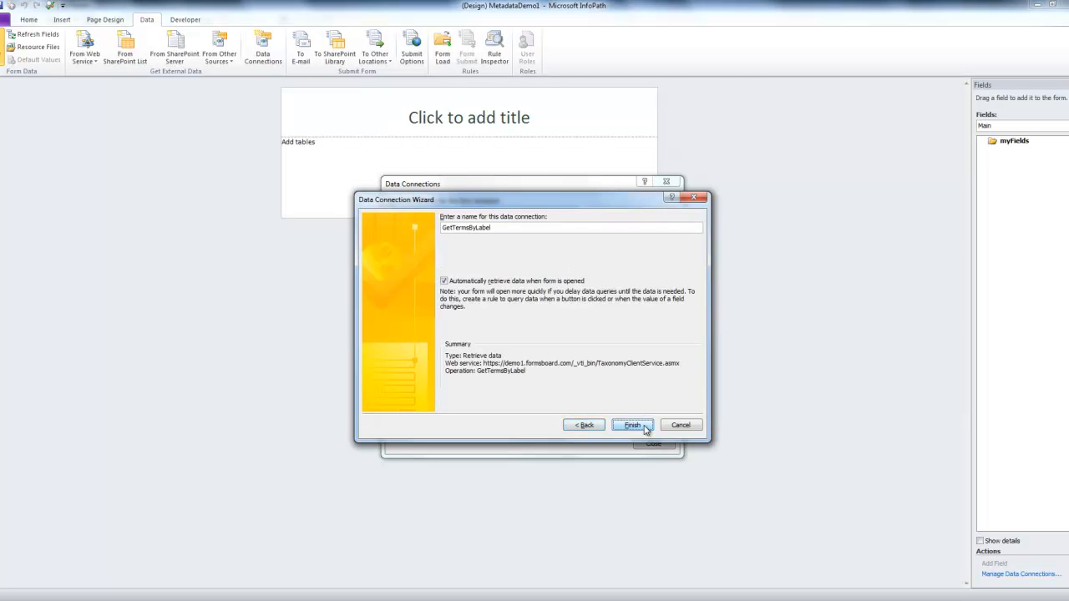
left_click(633, 425)
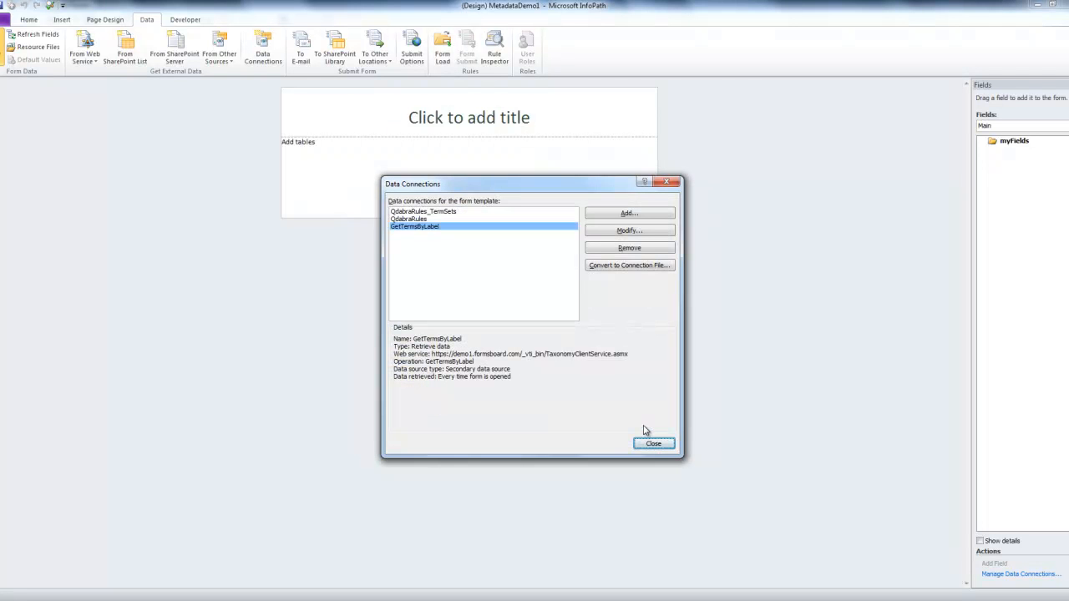
left_click(656, 446)
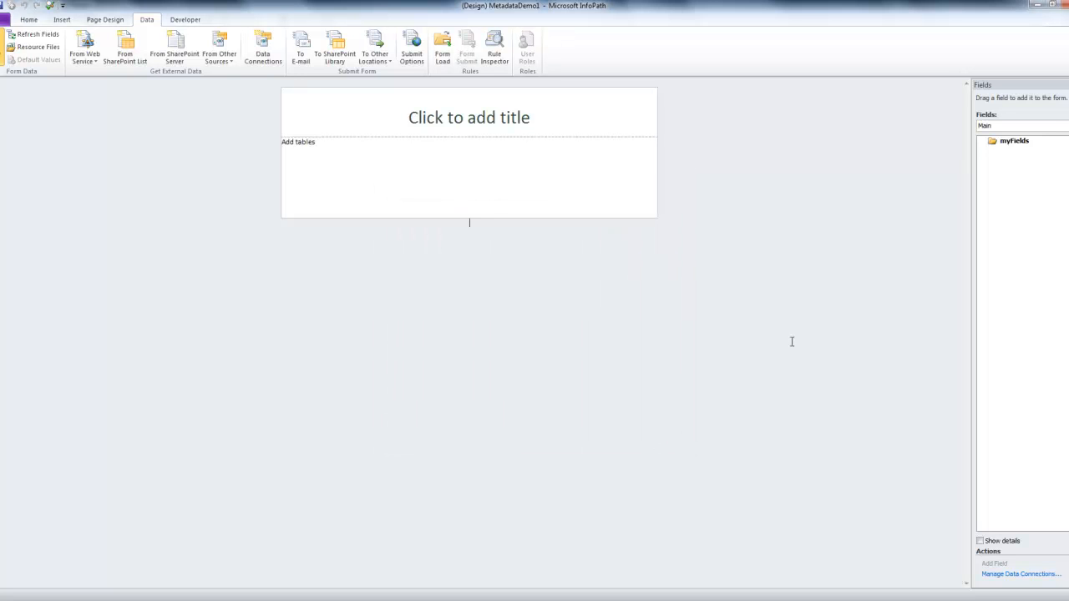
Step: Insert the label query field of the GetTermsByLabel secondary data source into the form area below the title
left_click(1018, 126)
left_click(1020, 146)
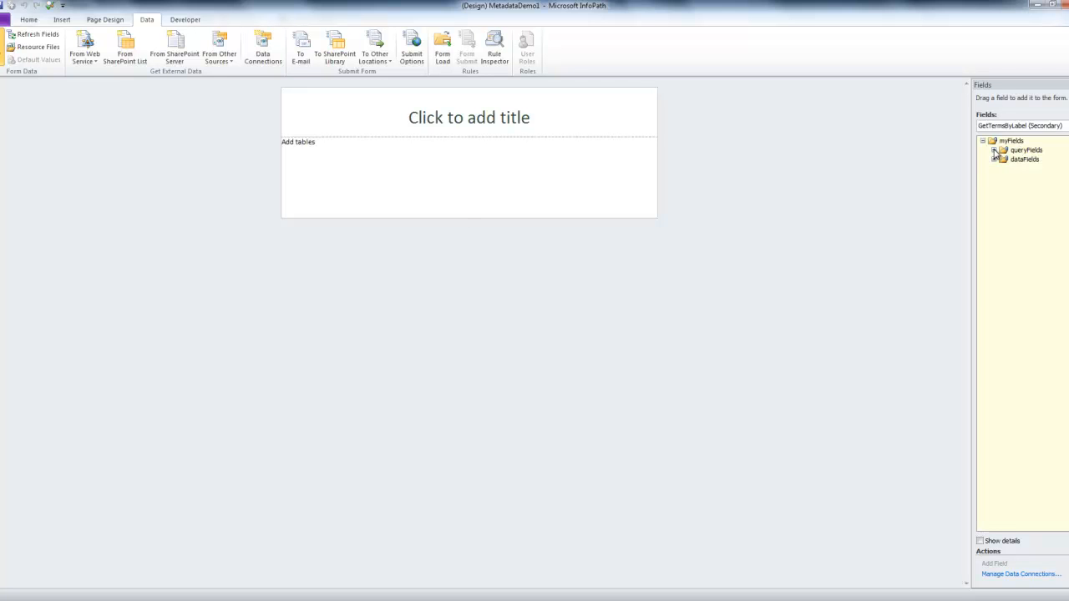
left_click(994, 151)
left_click(1005, 158)
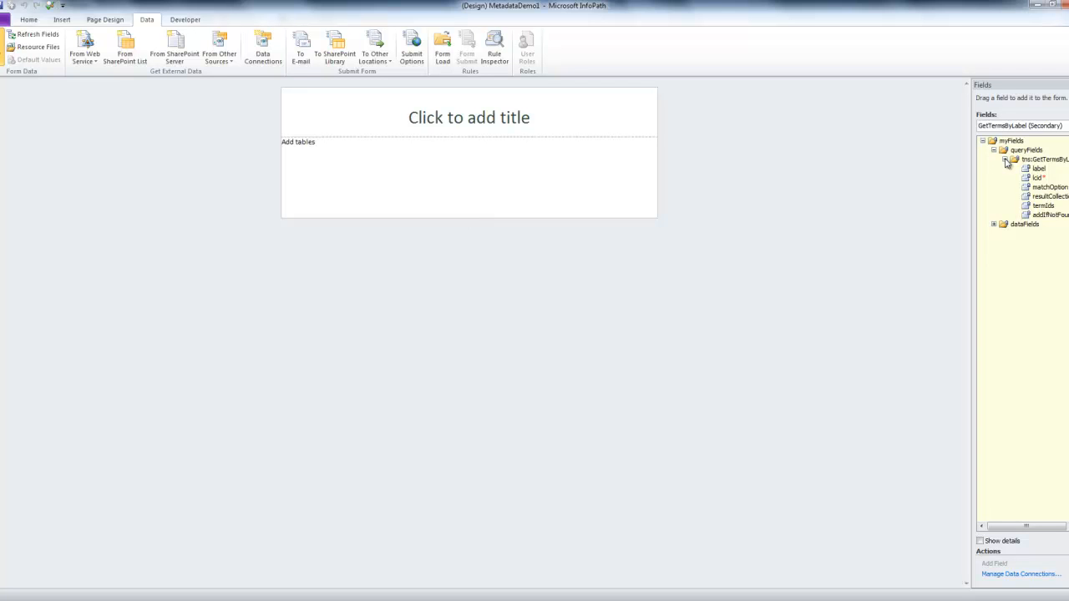
left_click_drag(1038, 168, 565, 164)
left_click(568, 165)
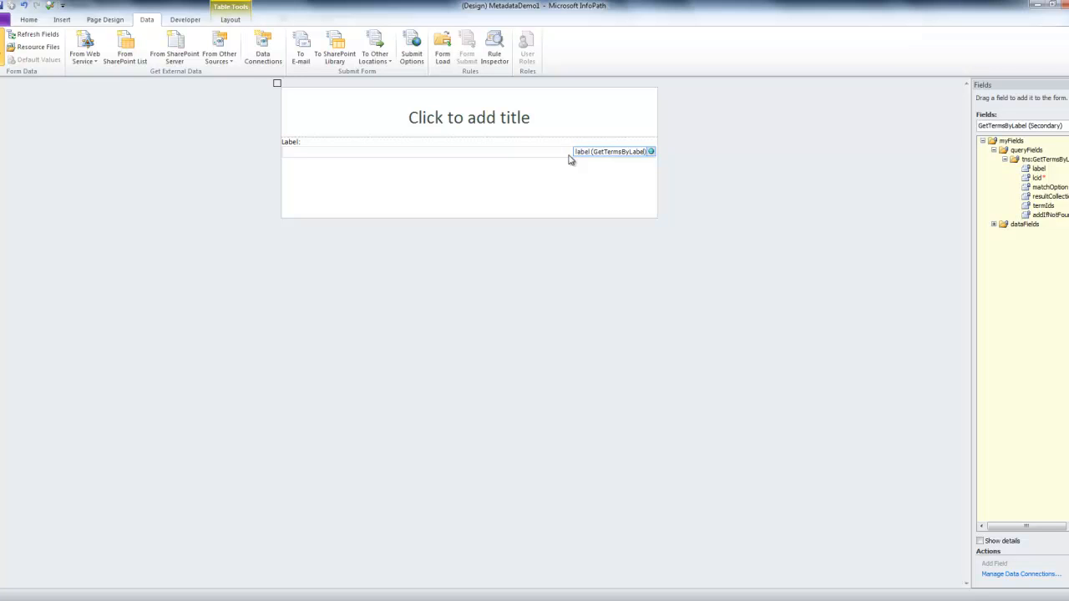
Step: Insert a drop-down list box on the form directly below the Label field
left_click(611, 177)
left_click(29, 20)
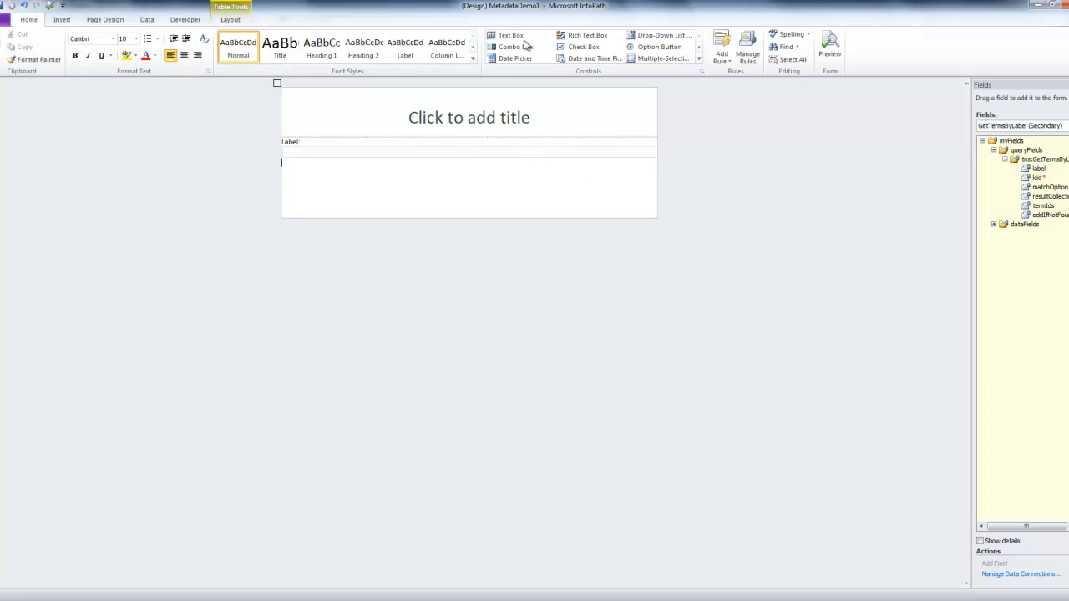
left_click(652, 35)
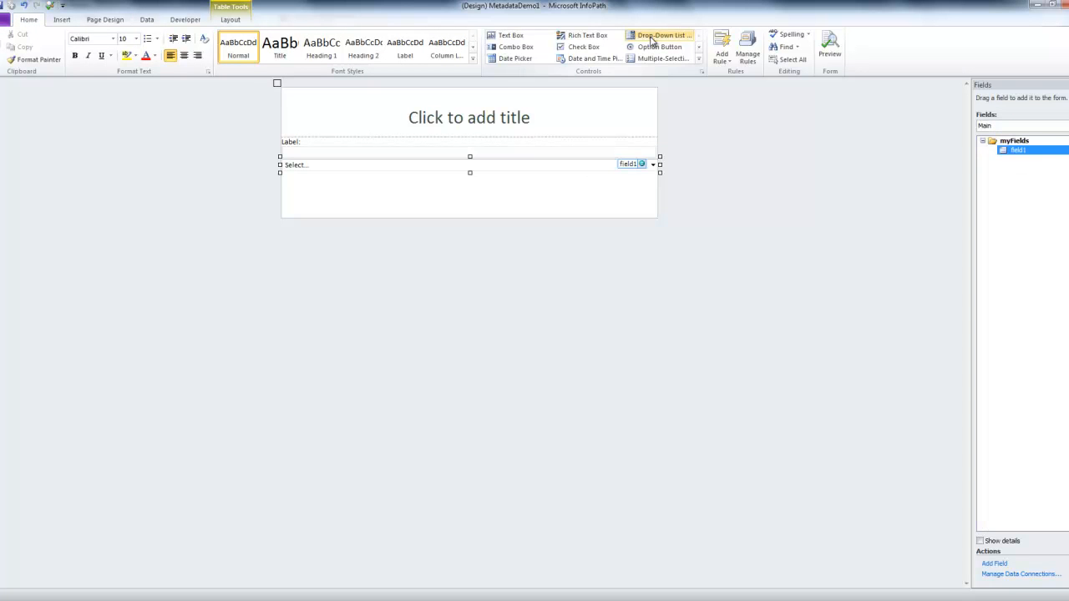
Step: Have the drop-down list take its choices from the external data source QdabraRules_TermSets, using the T group under GetTermsByLabel as entries
right_click(641, 170)
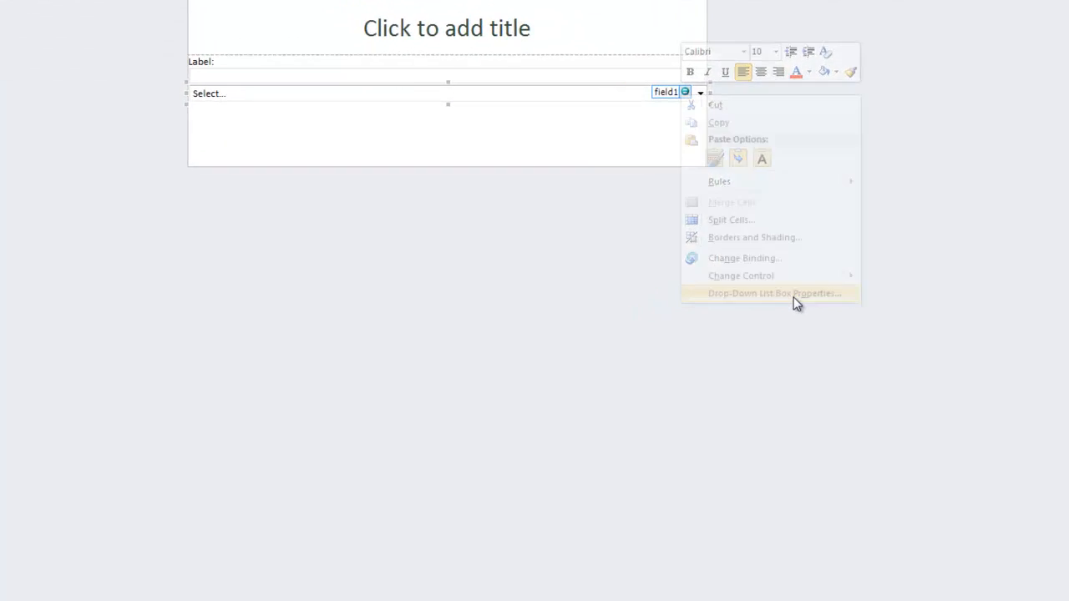
left_click(796, 299)
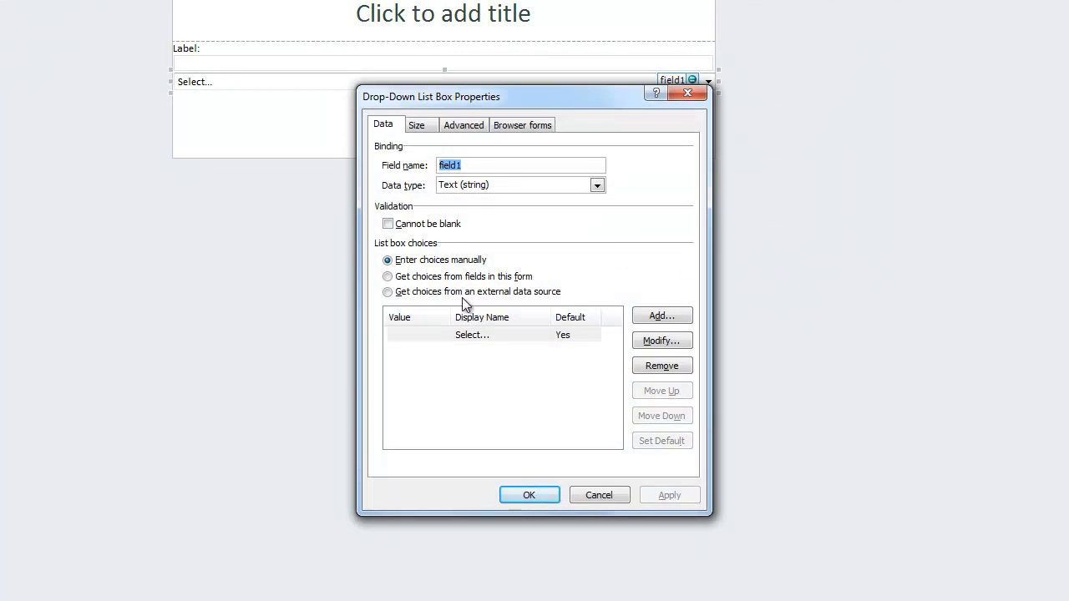
left_click(465, 293)
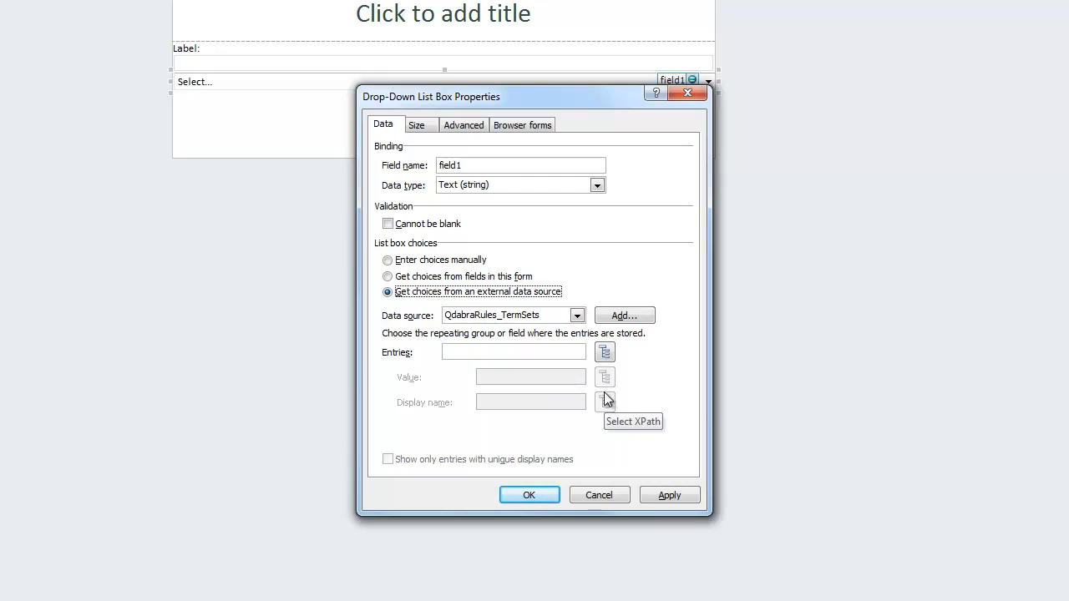
left_click(605, 353)
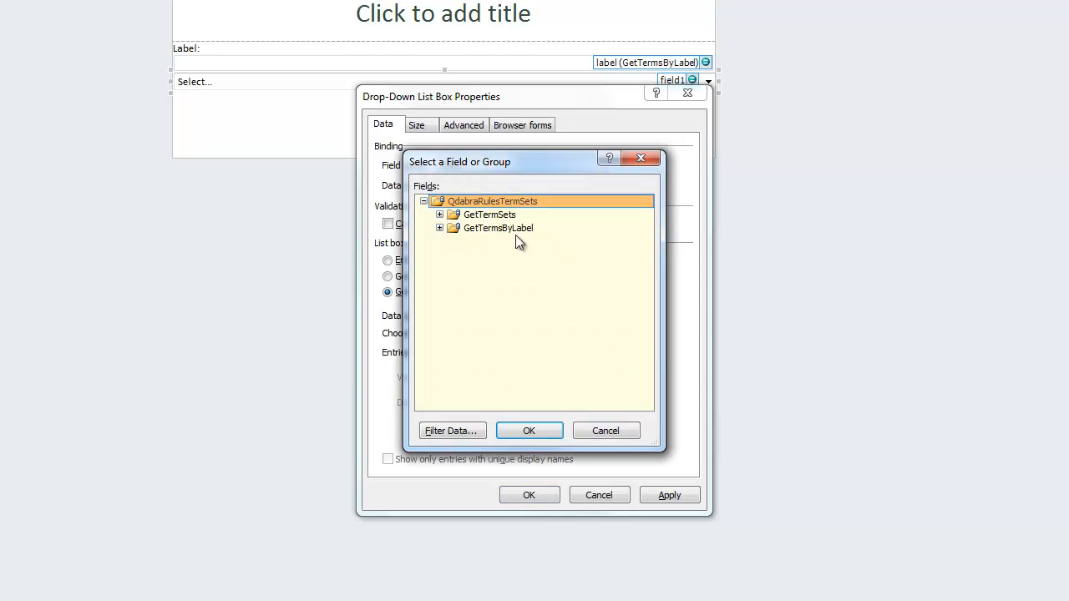
left_click(439, 228)
left_click(456, 242)
left_click(471, 254)
left_click(487, 268)
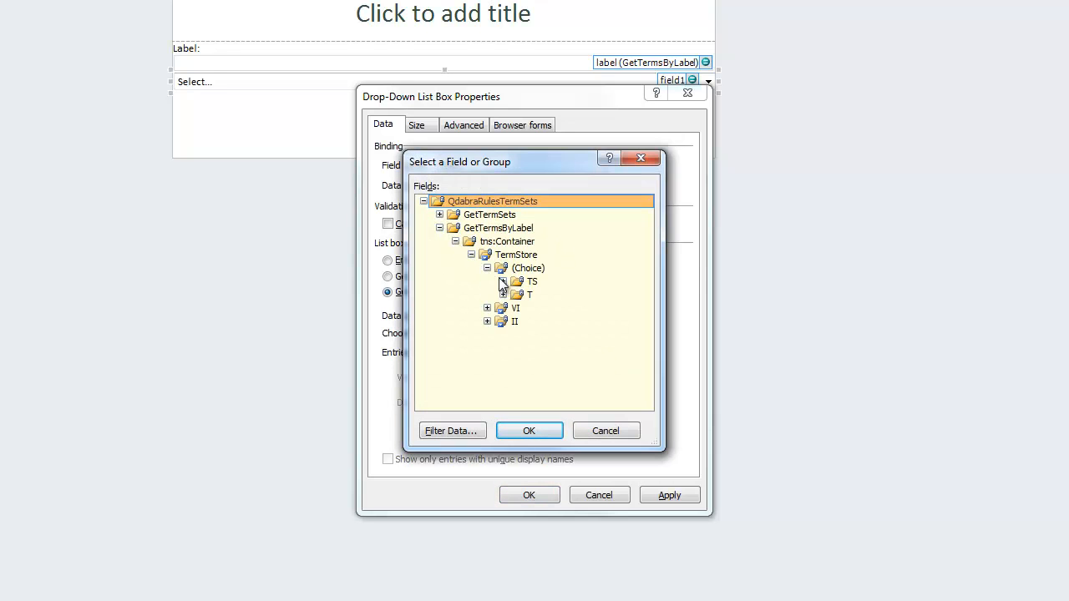
double_click(531, 296)
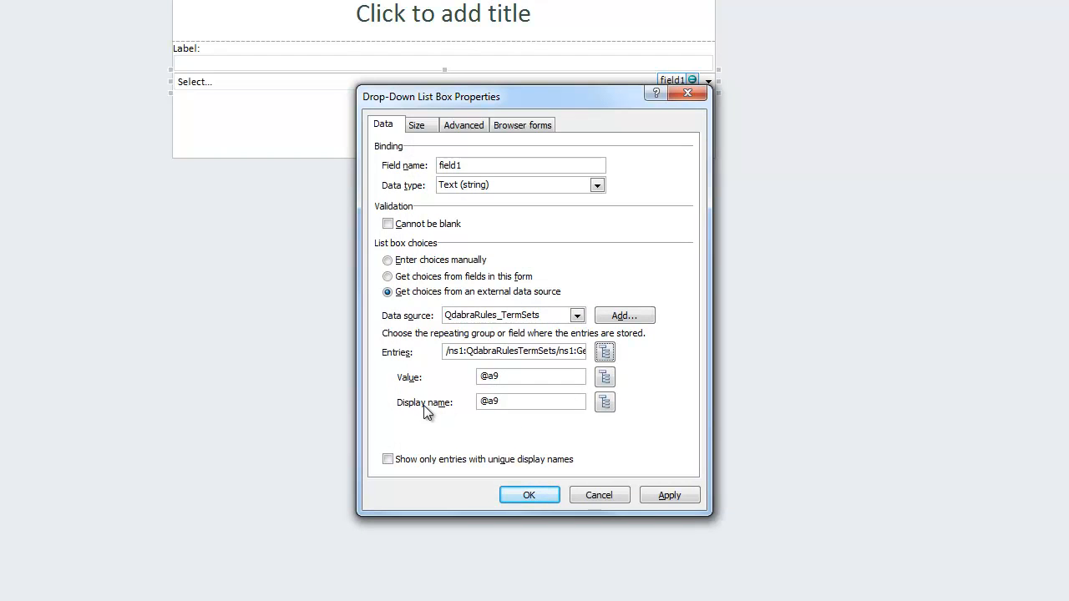
Step: Set the drop-down's display name to the a32 field in LS/TL and accept the list box properties
left_click(605, 402)
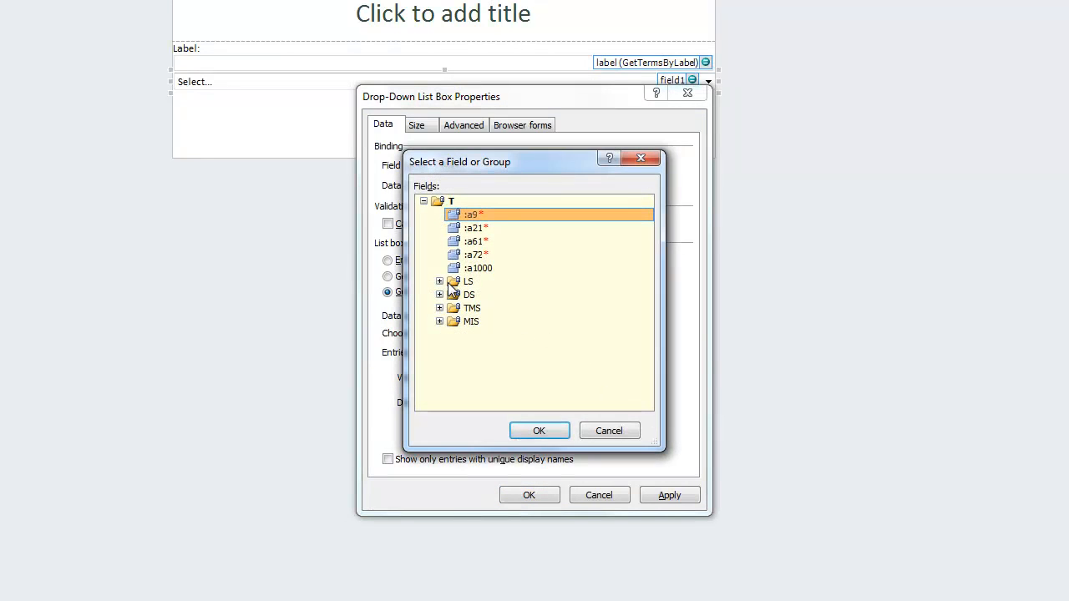
left_click(440, 281)
left_click(456, 294)
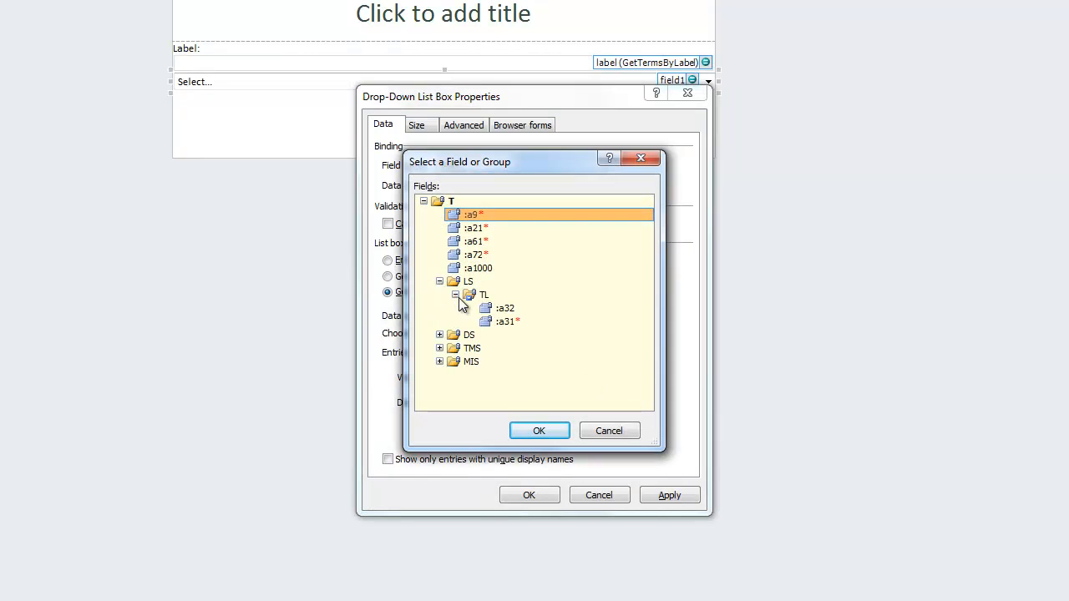
double_click(521, 311)
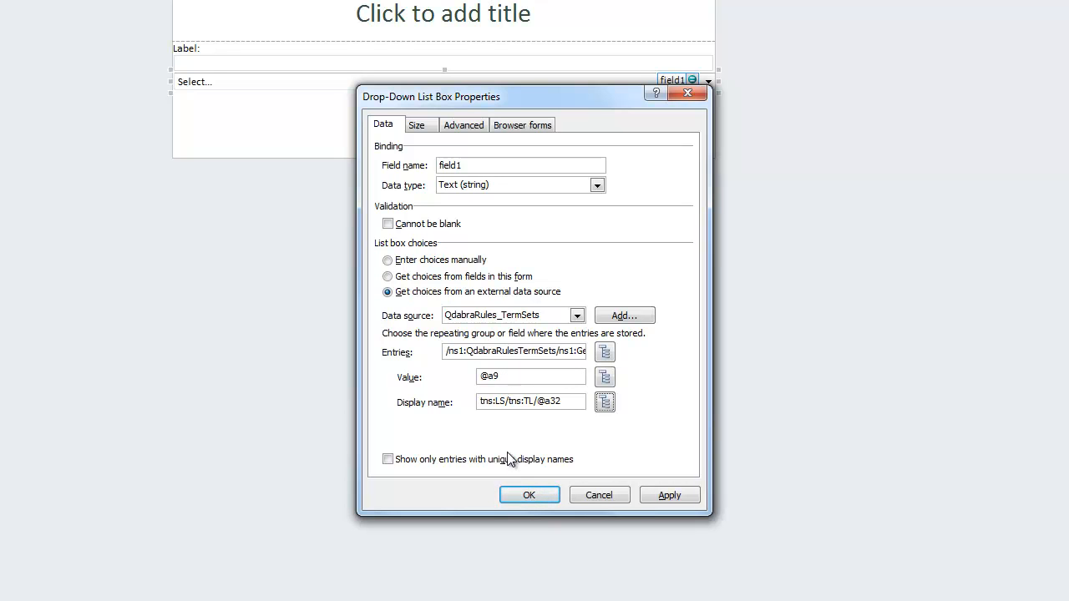
left_click(530, 496)
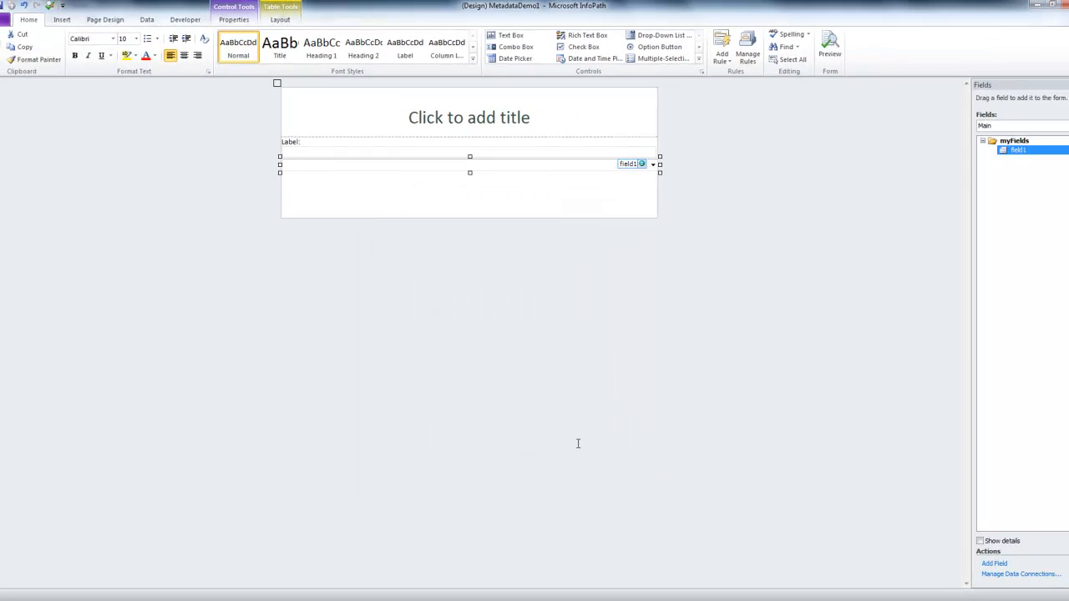
Step: Insert a button below the drop-down list and label it "Get Terms"
left_click(619, 191)
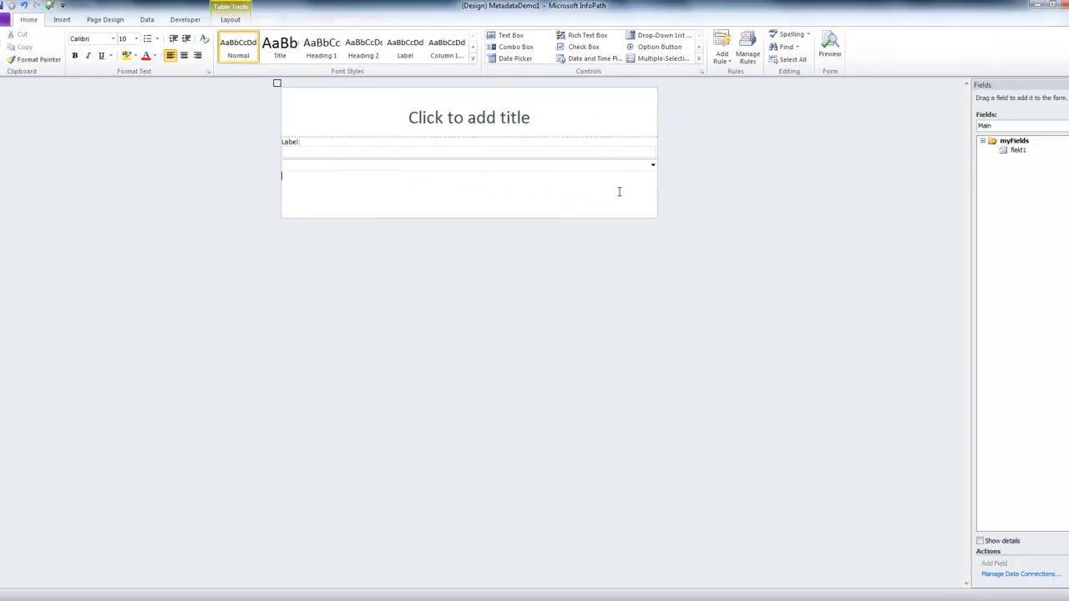
left_click(699, 59)
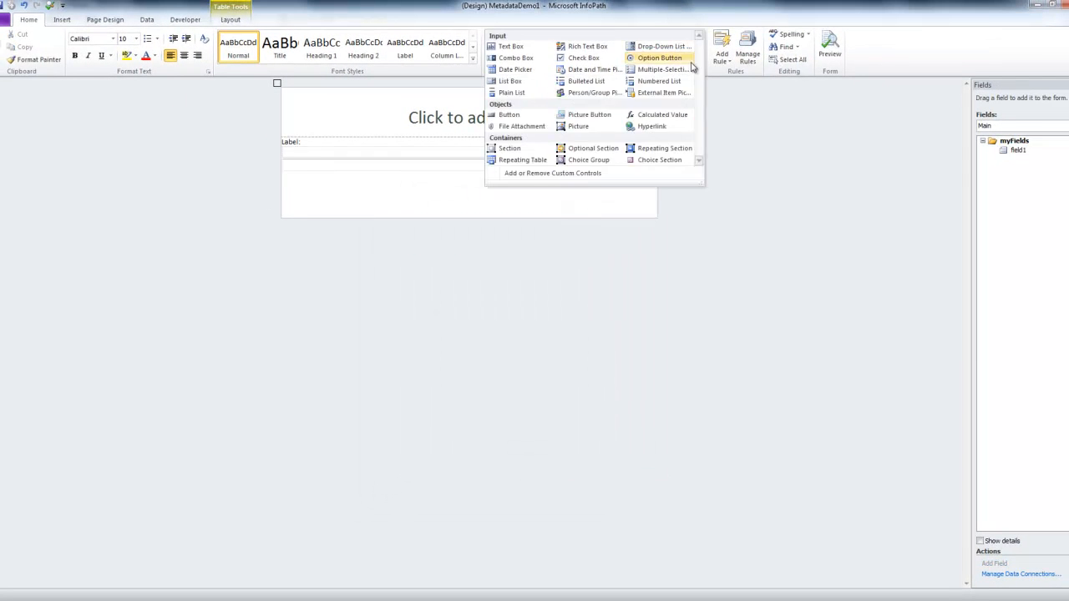
left_click(530, 115)
right_click(352, 177)
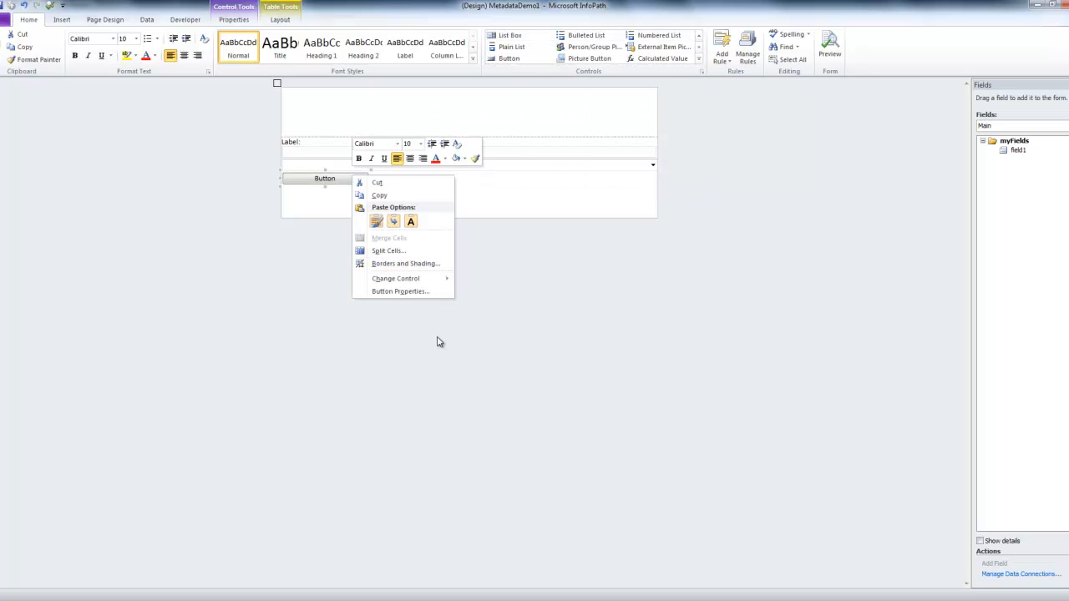
left_click(400, 291)
type("Get Terms")
key("Return")
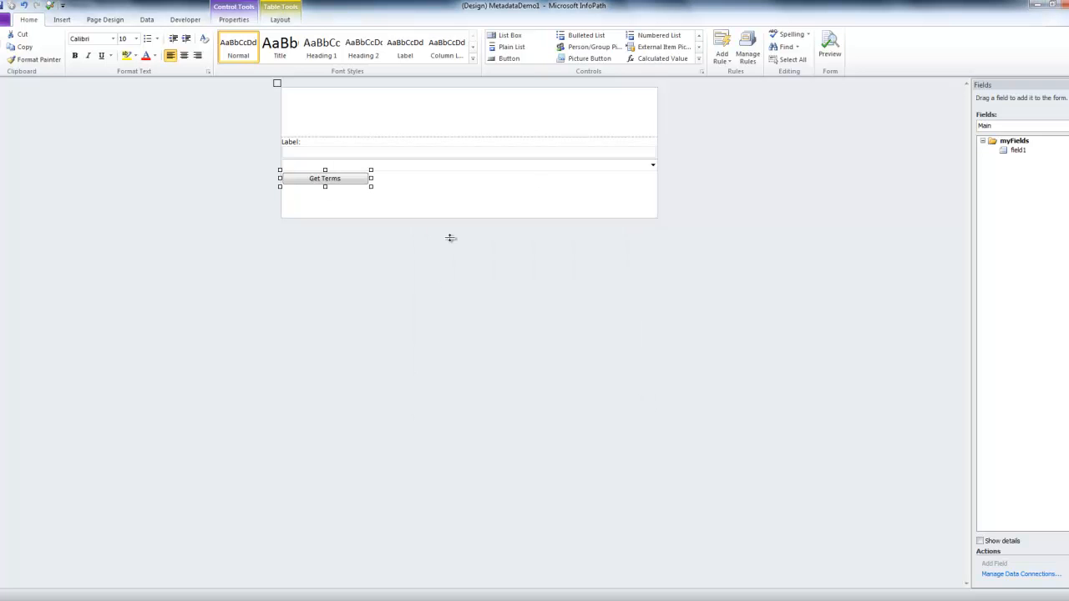
Step: Create an action rule for the Get Terms button and give it an action that sets a field's value
left_click(749, 57)
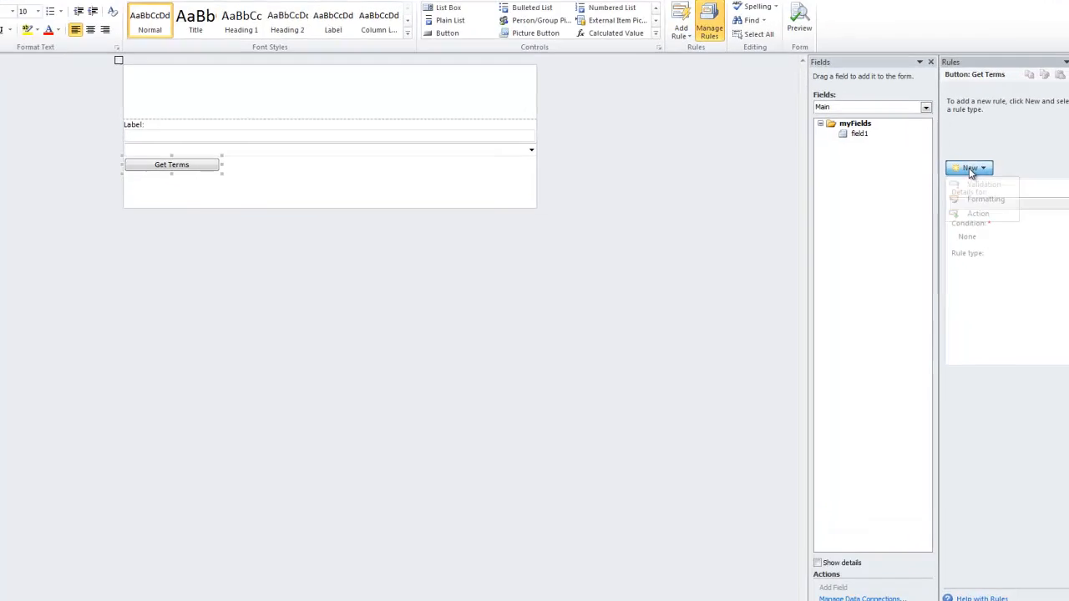
left_click(985, 181)
left_click(992, 222)
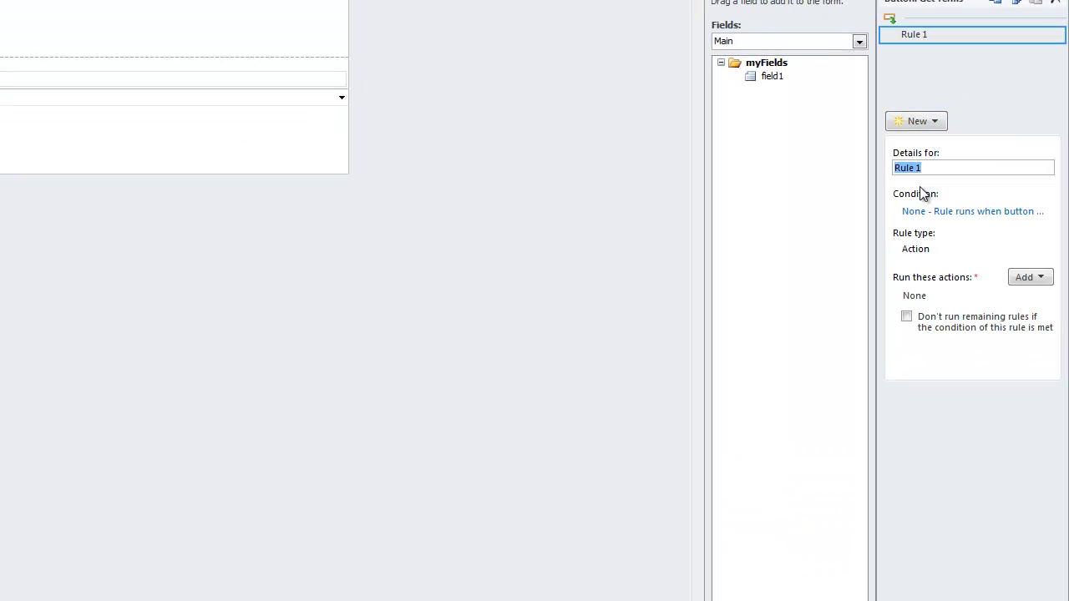
left_click(1026, 277)
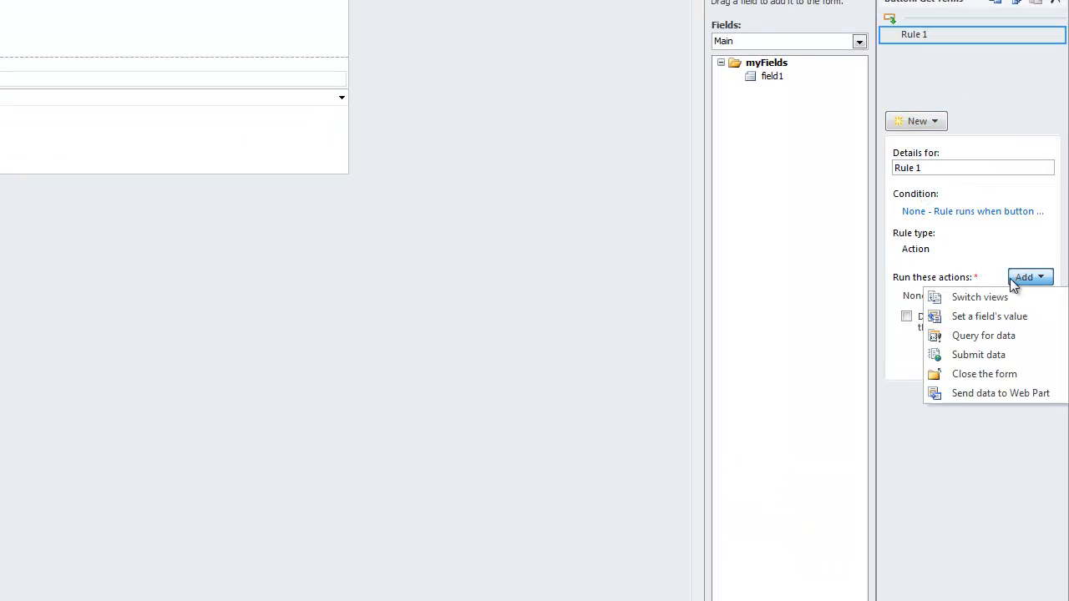
left_click(991, 318)
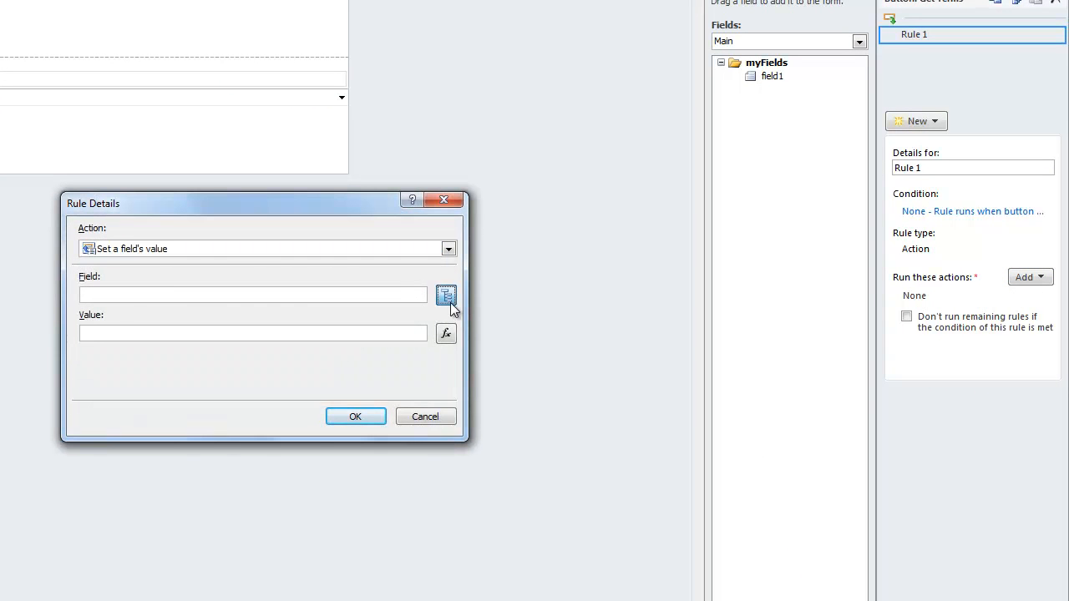
Step: Make the action set the Command field of the QdabraRules secondary data source to GetTermsByLabel
left_click(446, 296)
left_click(376, 218)
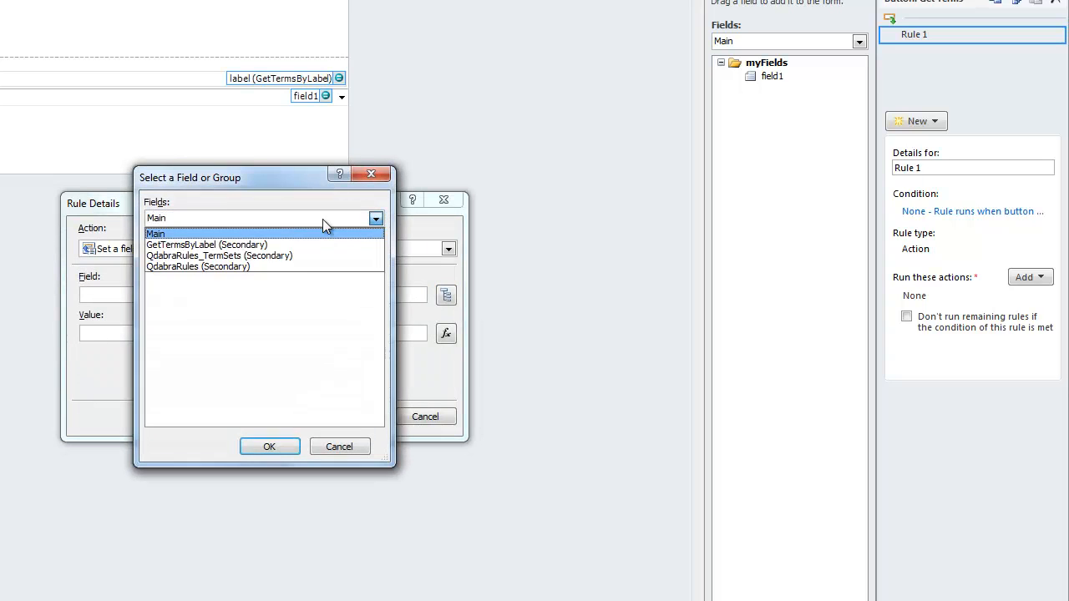
left_click(306, 266)
left_click(221, 294)
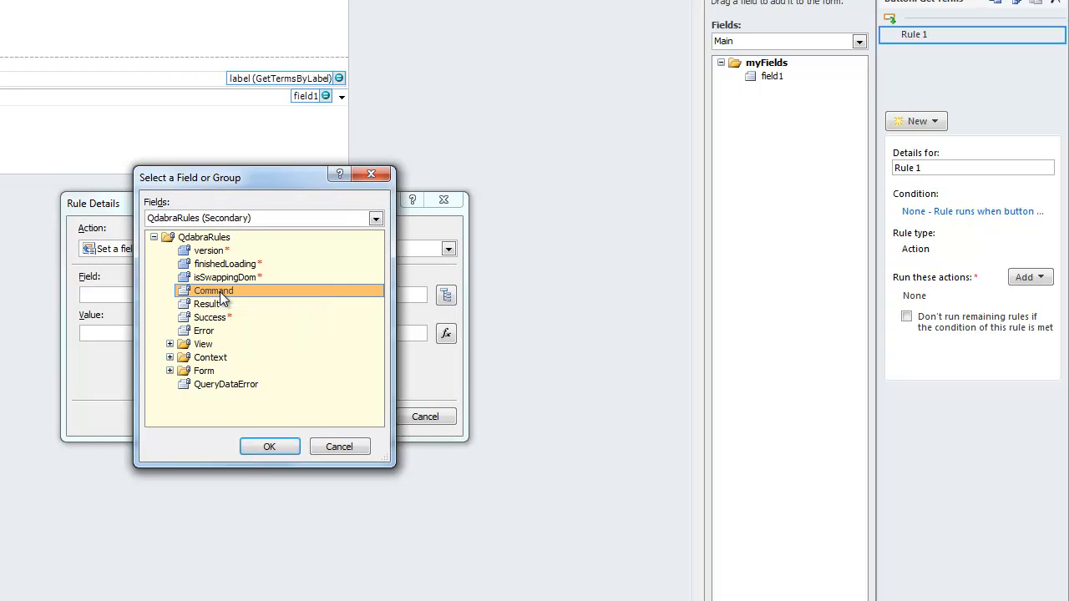
double_click(233, 291)
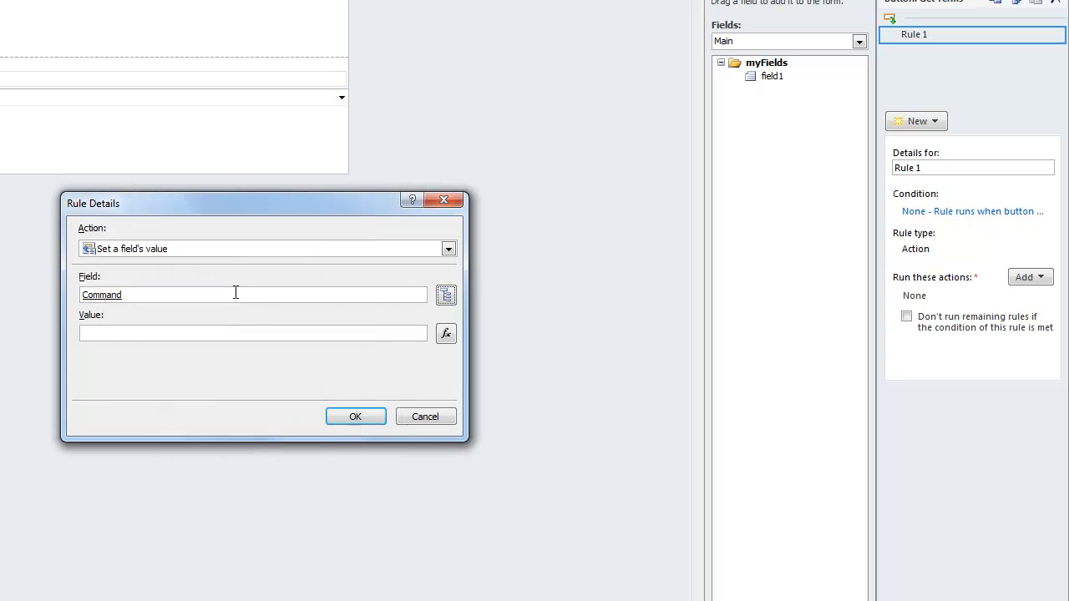
left_click(399, 334)
type("Geter")
key("BackSpace")
key("BackSpace")
type("TermsByLabel")
key("Return")
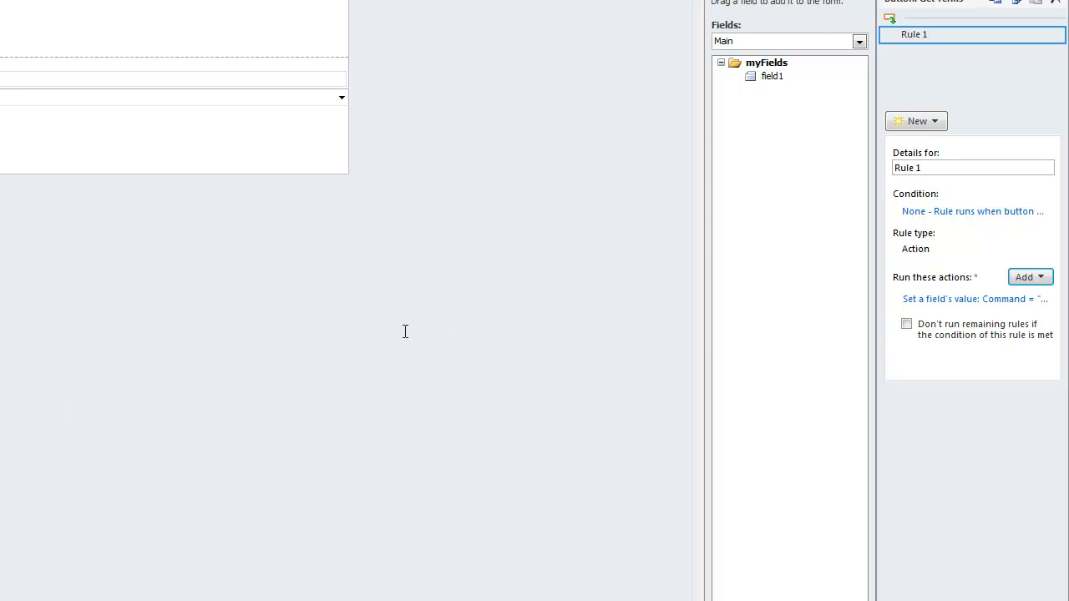
Step: Preview the form, get the terms for the label "a", and examine the choices offered in the drop-down
left_click(405, 332)
key("F5")
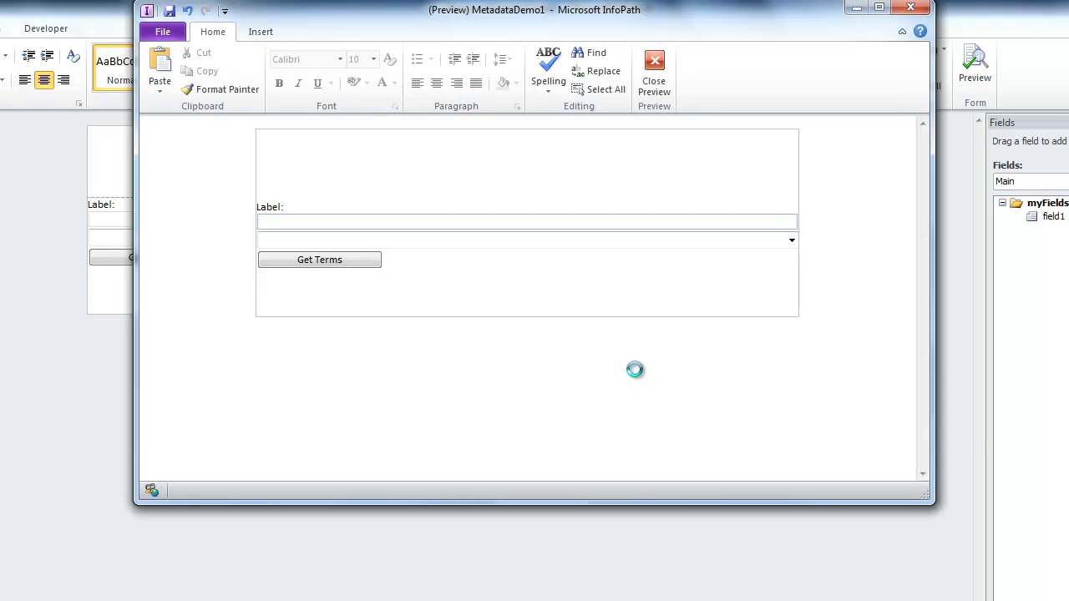
type("a")
left_click(348, 264)
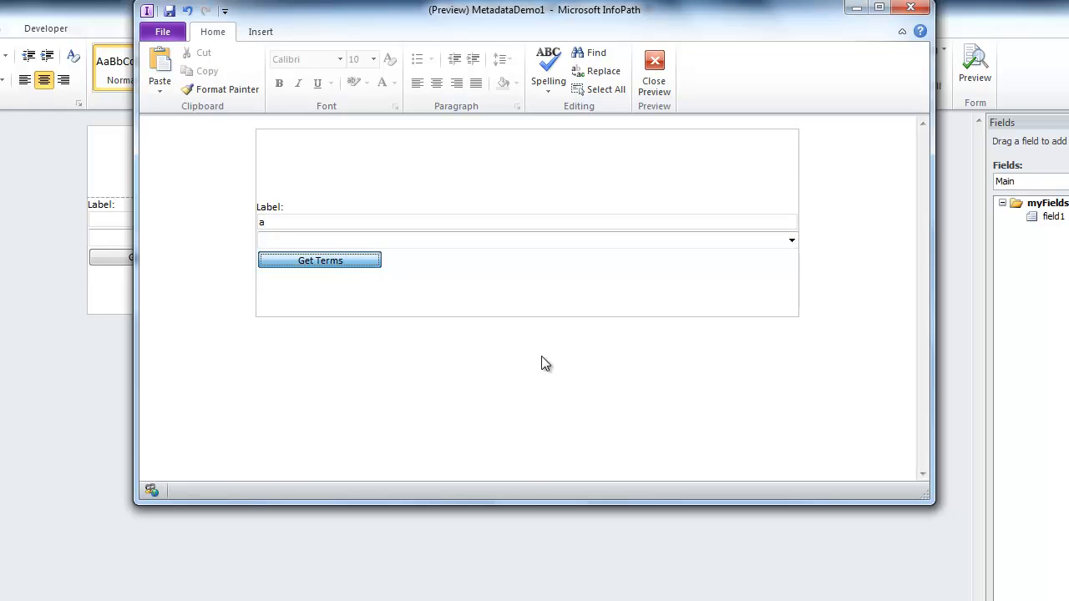
left_click(561, 242)
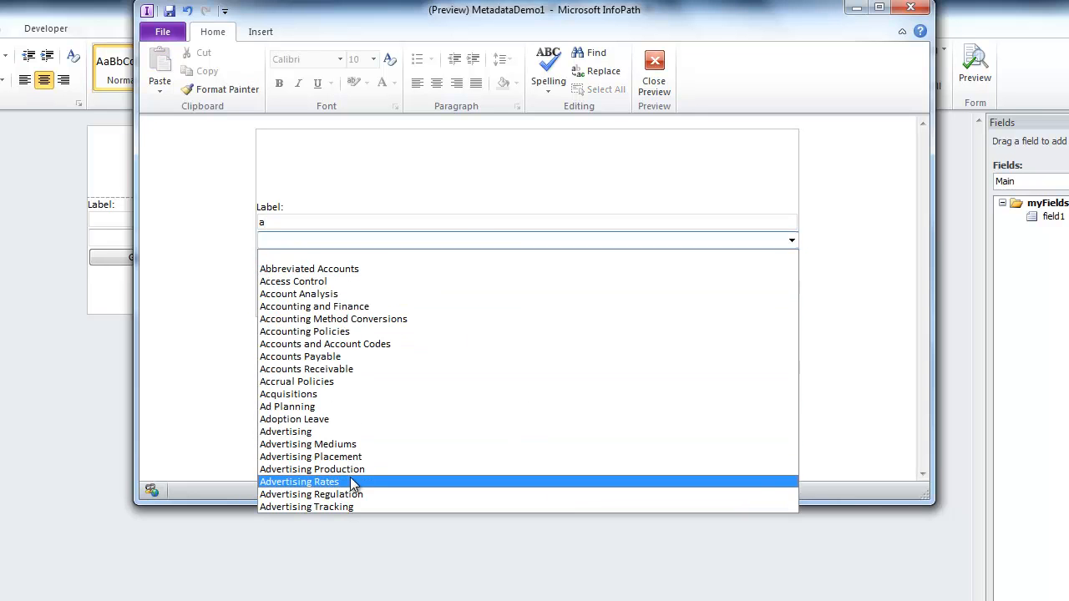
left_click(276, 257)
Step: Extend the label to "ad", get the terms again, and examine the drop-down's choices
left_click(294, 224)
type("d")
left_click(359, 264)
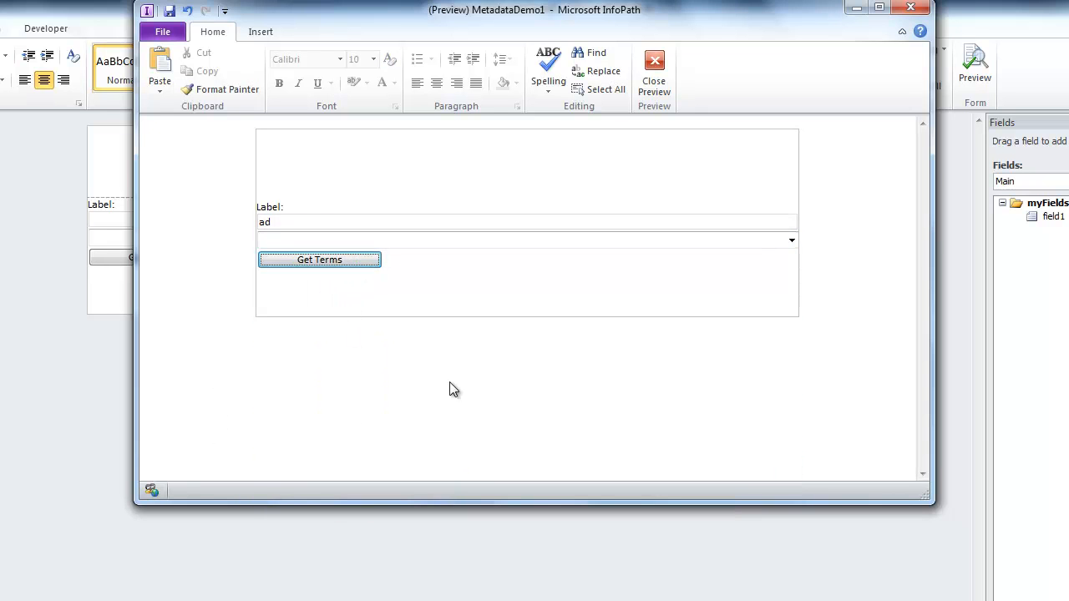
left_click(452, 242)
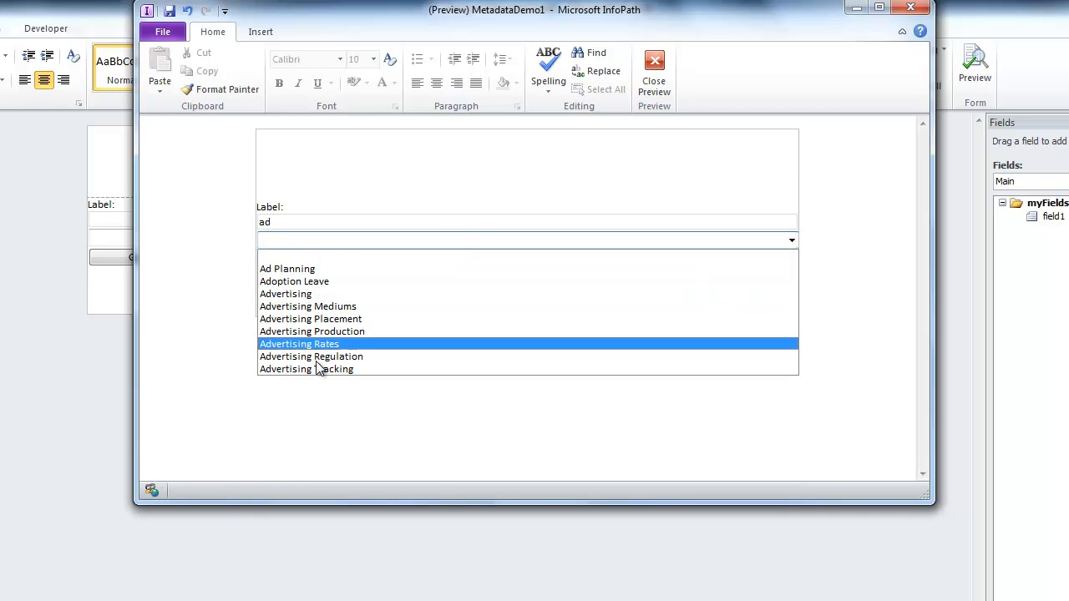
left_click(427, 425)
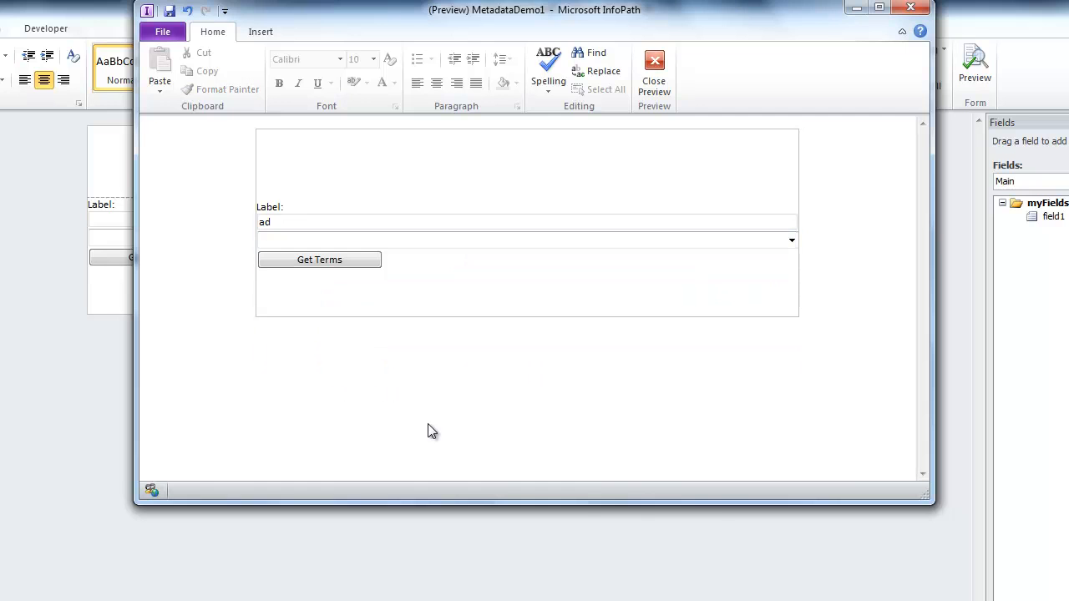